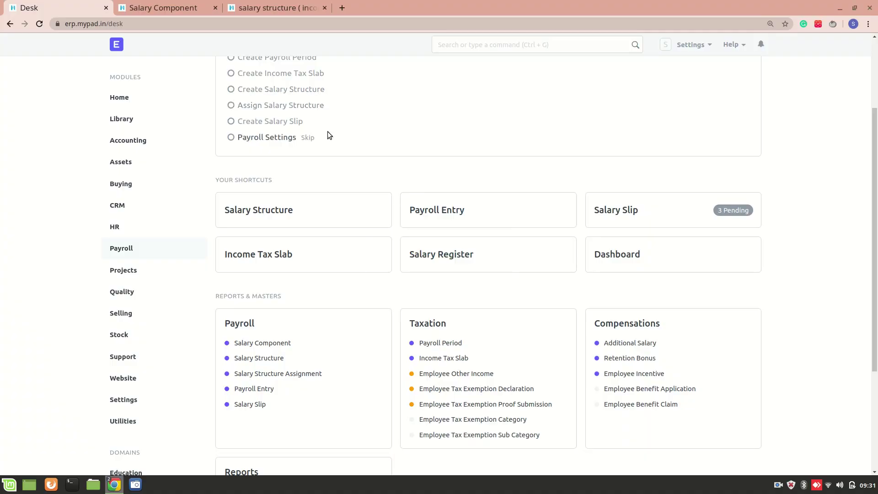
# Scroll down to Taxation on the Payroll page and open the Income Tax Slab list.
pyautogui.scroll(-3, 329, 245)
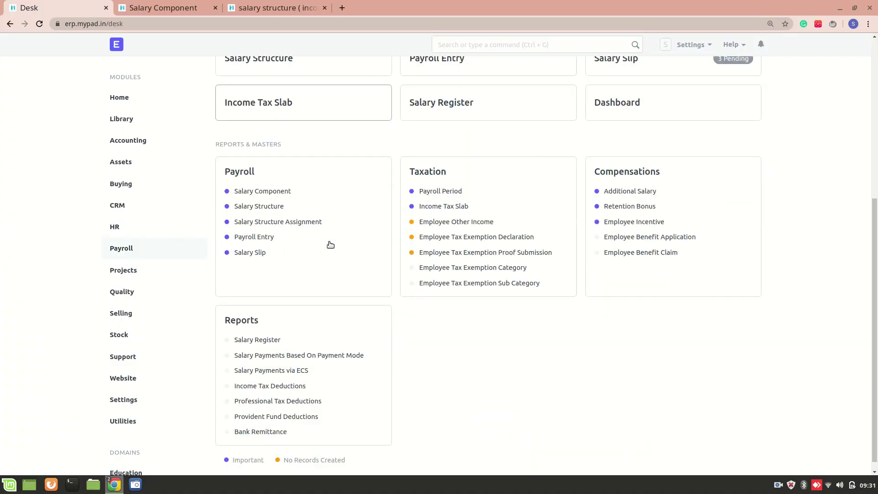
pyautogui.click(427, 205)
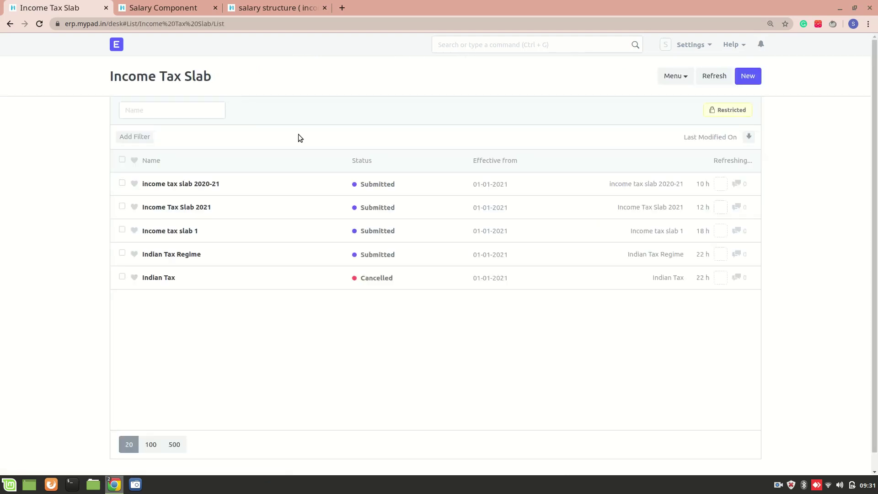
# Create a new slab named 'Income Tax Slab 2022' with effective-from date 01-01-2021.
pyautogui.click(748, 75)
pyautogui.click(381, 121)
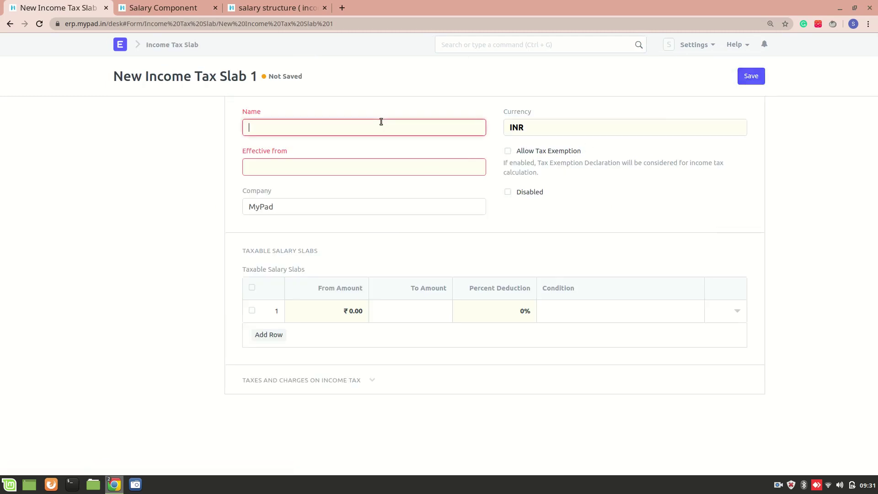
pyautogui.write('Income Tax Slab 2022')
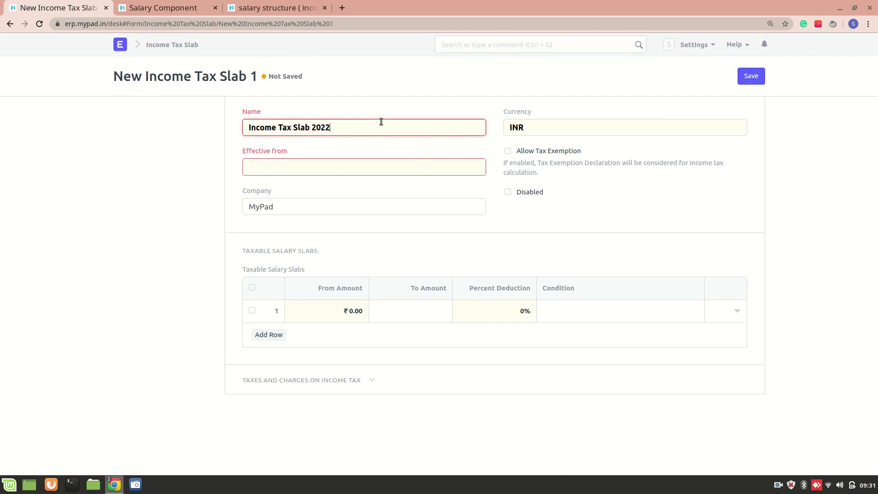
pyautogui.click(372, 171)
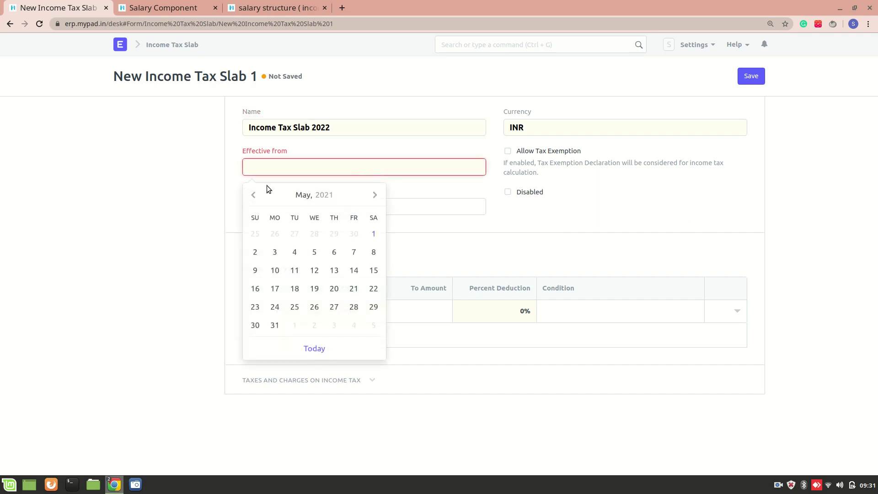
pyautogui.click(253, 196)
pyautogui.click(253, 195)
pyautogui.click(253, 195)
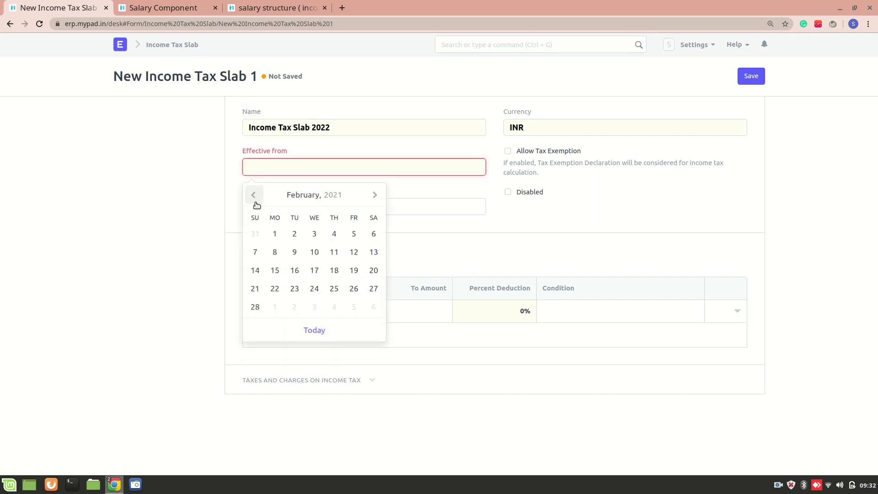
pyautogui.click(253, 195)
pyautogui.click(353, 234)
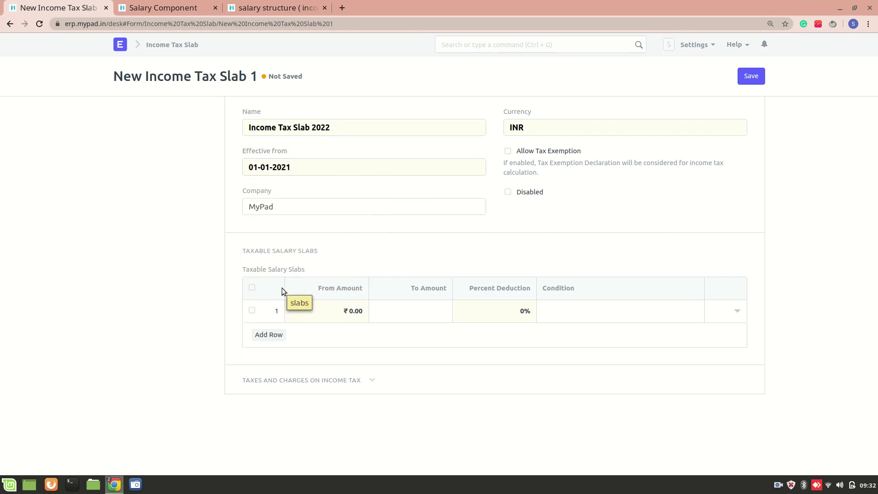
# Fill the first taxable slab row: from 1,00,000 to 2,00,000 at 2%.
pyautogui.click(312, 317)
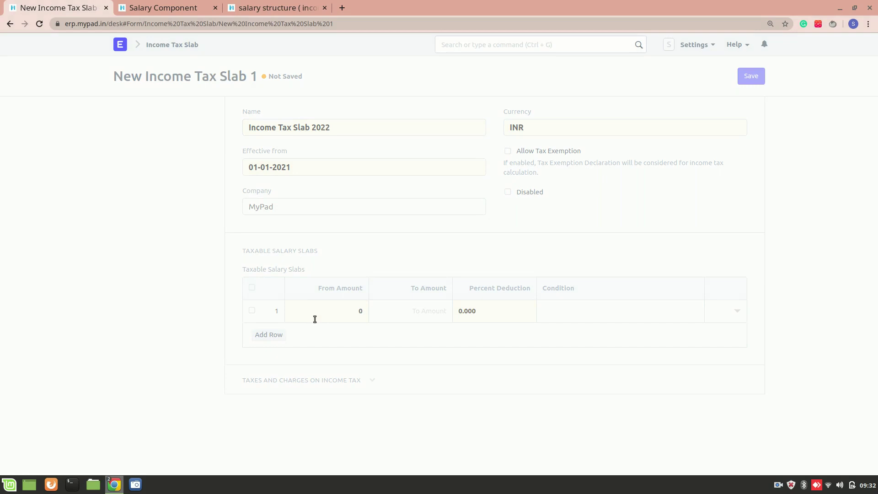
pyautogui.write('100000')
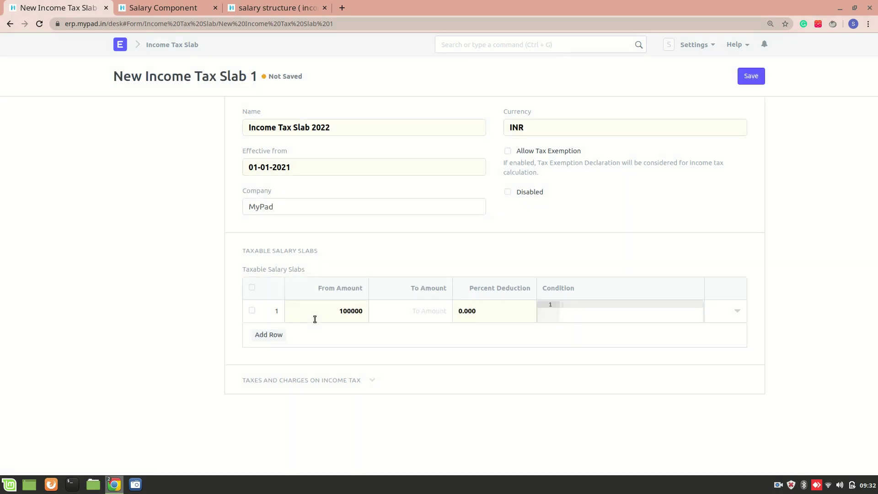
pyautogui.click(392, 319)
pyautogui.write('200000')
pyautogui.click(507, 313)
pyautogui.write('2')
# Add a second slab row from 2,00,000 to 5,00,000 at 5% and check both condition fields.
pyautogui.click(265, 335)
pyautogui.click(321, 340)
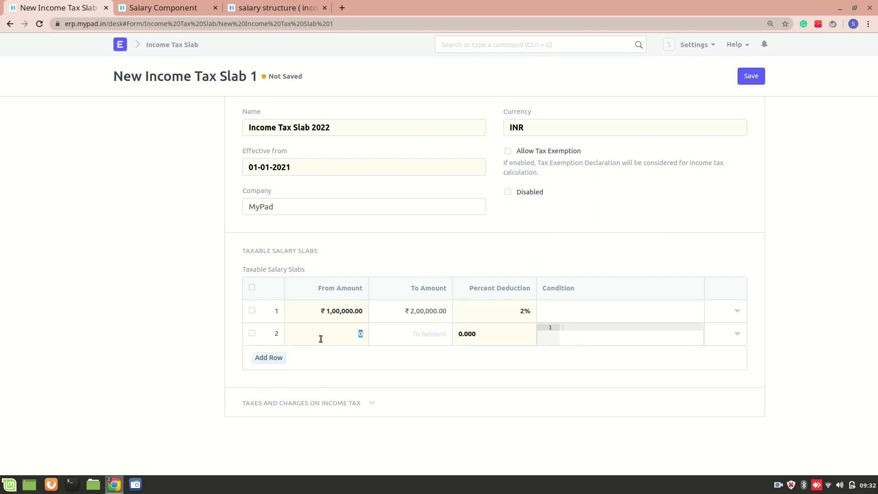
pyautogui.write('2000000')
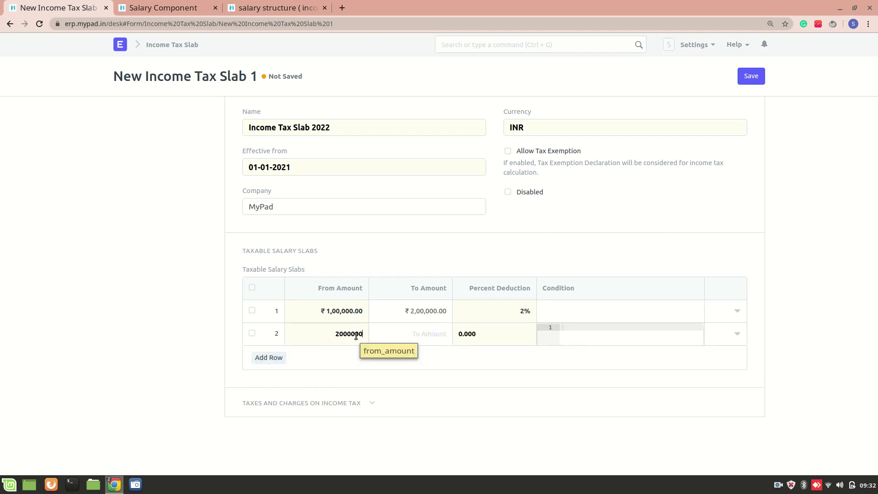
pyautogui.moveTo(352, 334); pyautogui.dragTo(378, 333)
pyautogui.write('00')
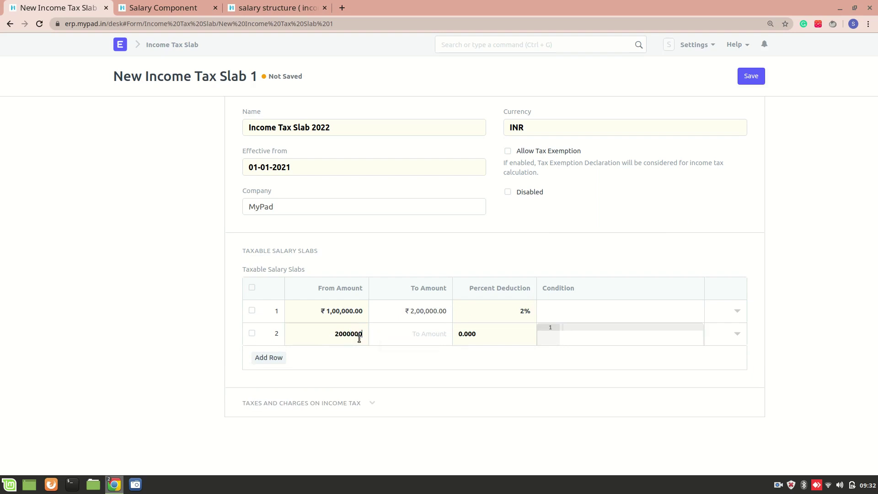
pyautogui.click(376, 338)
pyautogui.write('5,00,0')
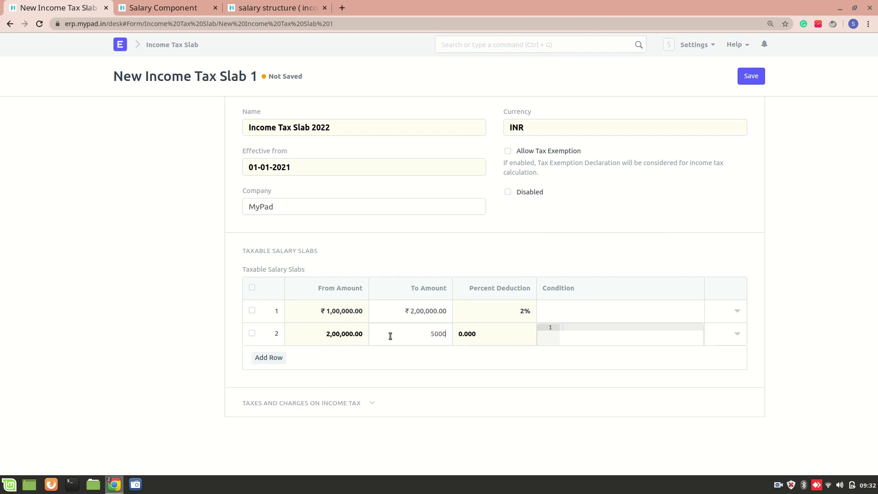
pyautogui.write('00')
pyautogui.click(497, 334)
pyautogui.write('5')
pyautogui.click(560, 312)
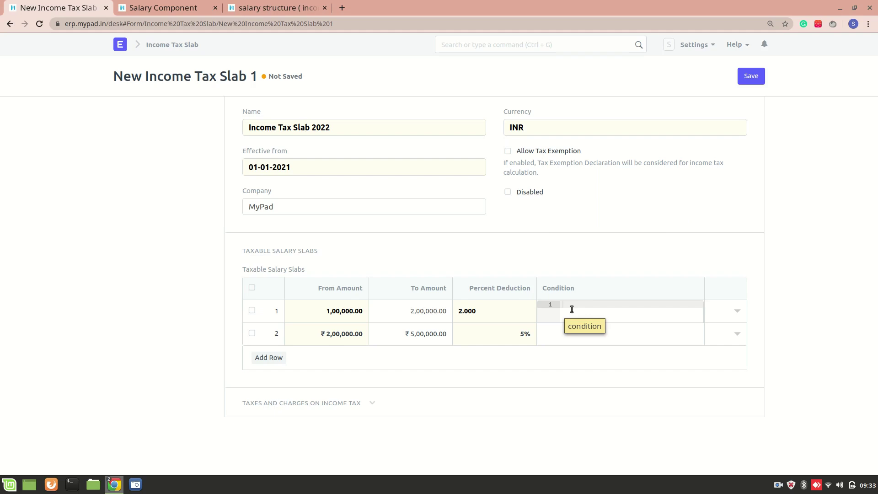
pyautogui.click(581, 330)
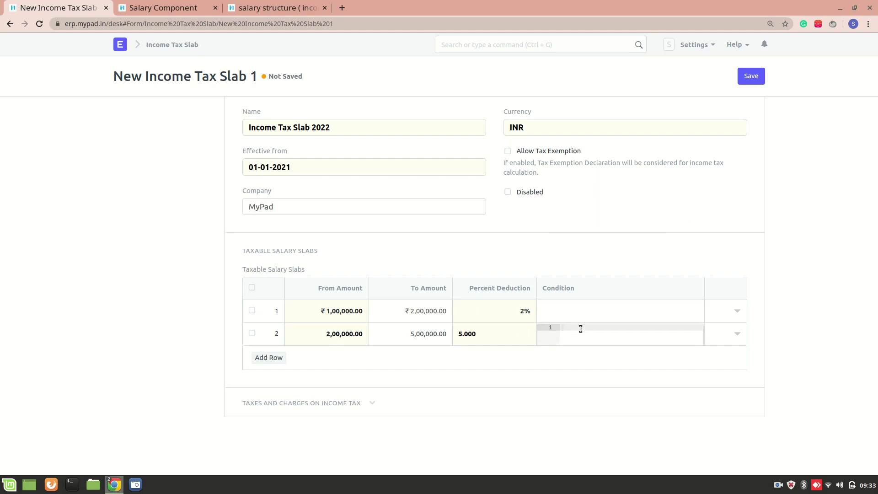
pyautogui.click(574, 311)
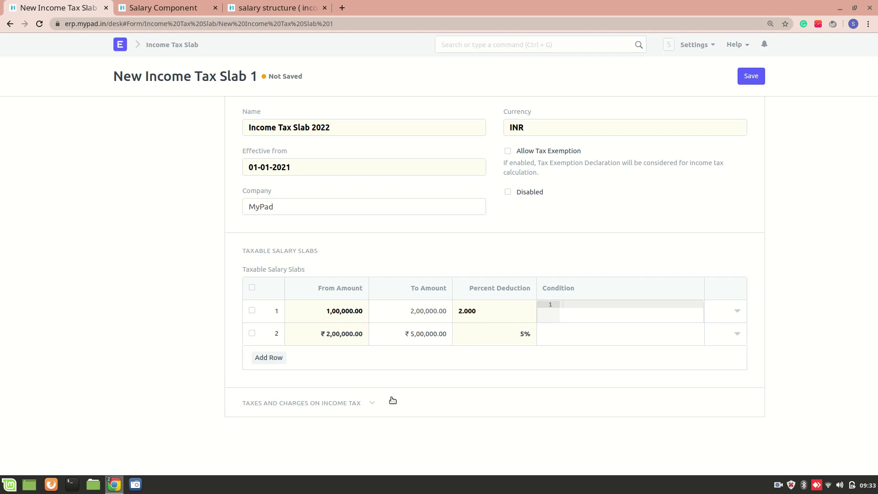
pyautogui.click(345, 403)
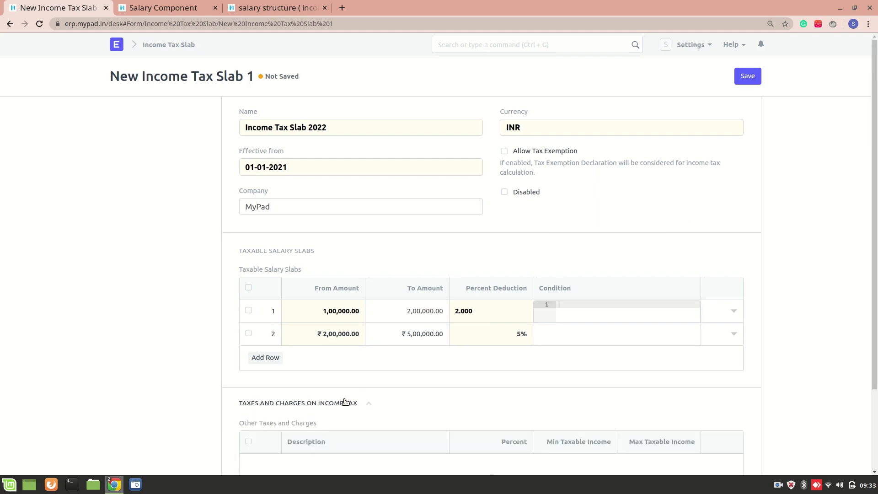
pyautogui.scroll(-3, 345, 402)
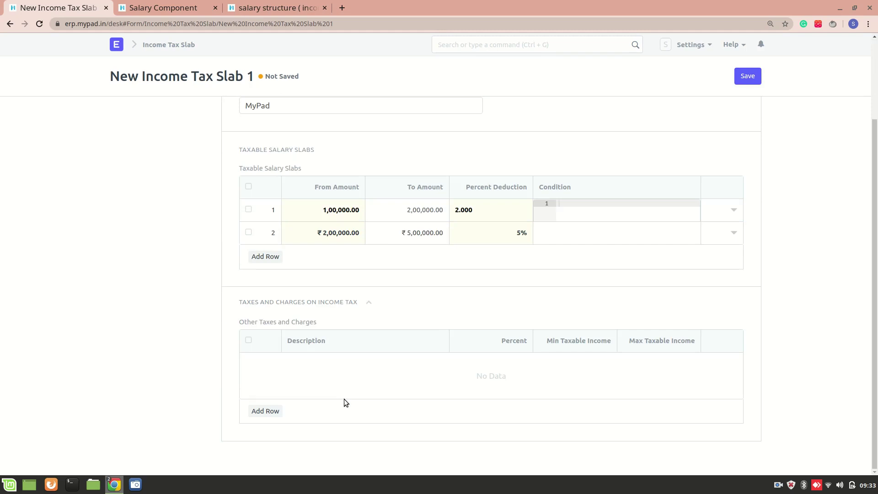
pyautogui.scroll(3, 347, 361)
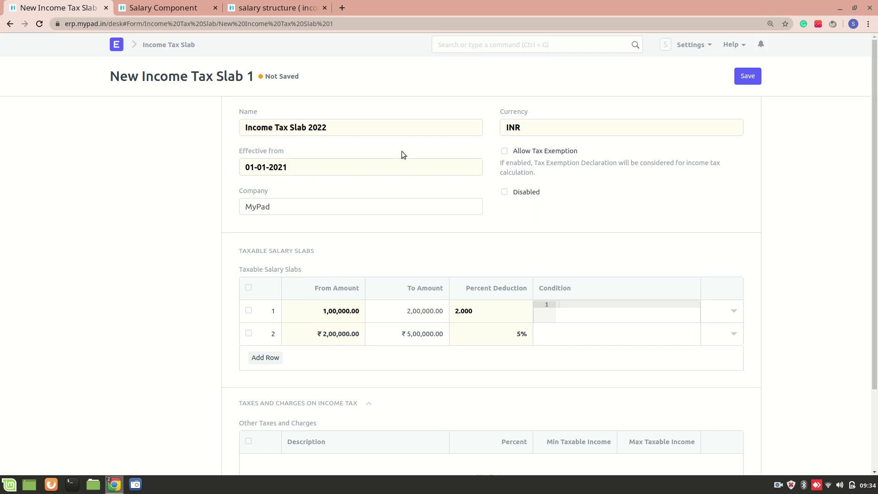
pyautogui.click(504, 151)
pyautogui.click(522, 165)
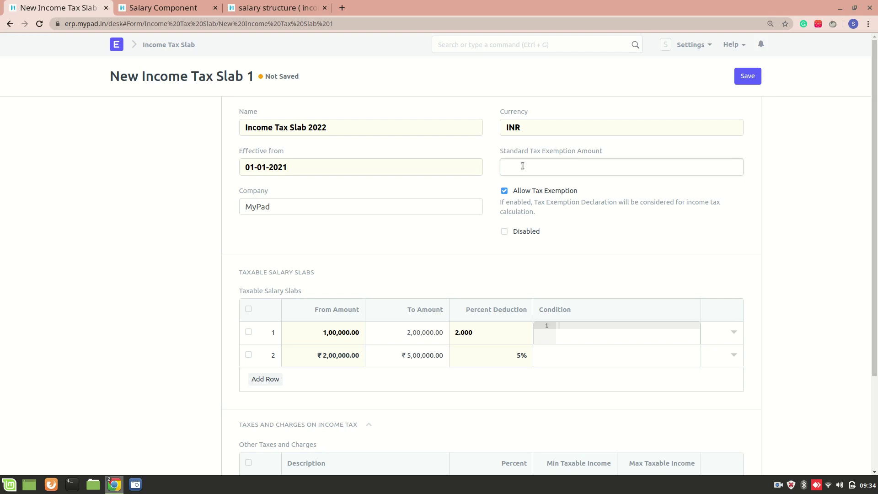
# Turn tax exemption off, save and submit Income Tax Slab 2022, then switch to Salary Component.
pyautogui.click(520, 190)
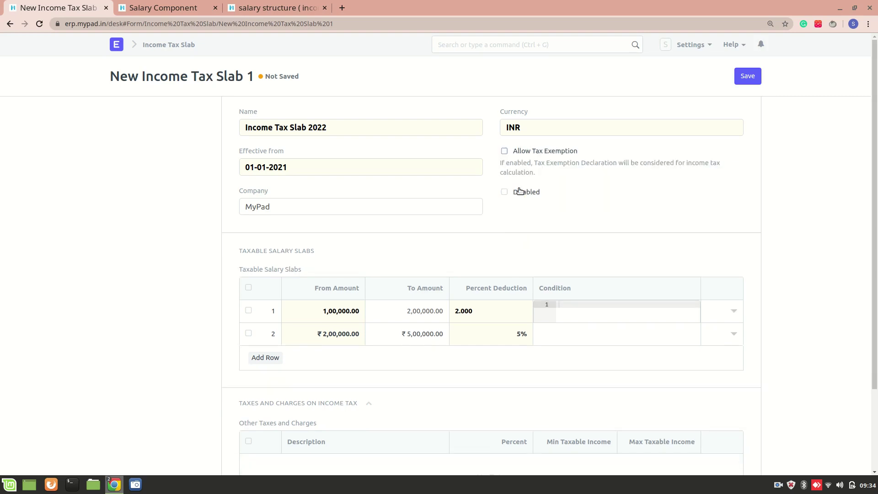
pyautogui.click(754, 74)
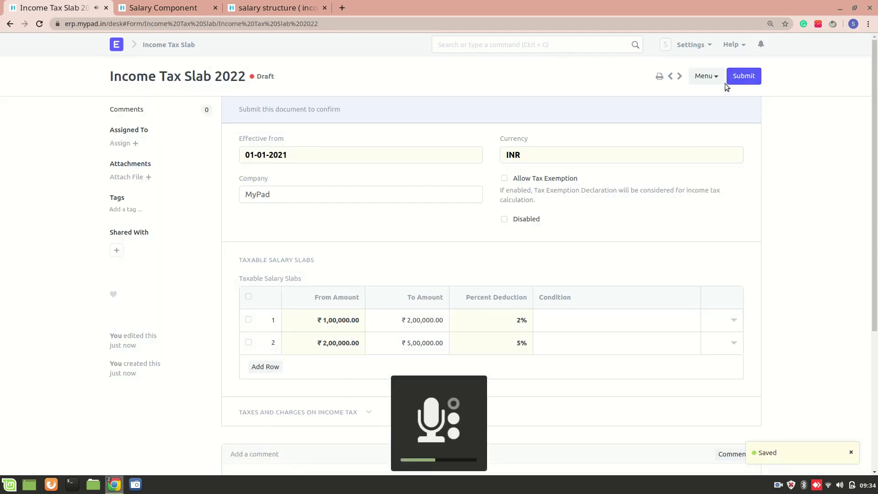
pyautogui.click(734, 77)
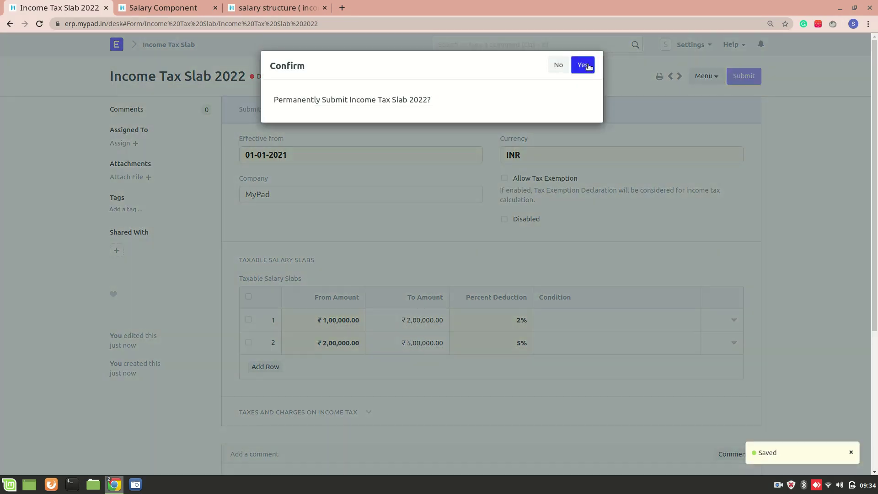
pyautogui.click(584, 65)
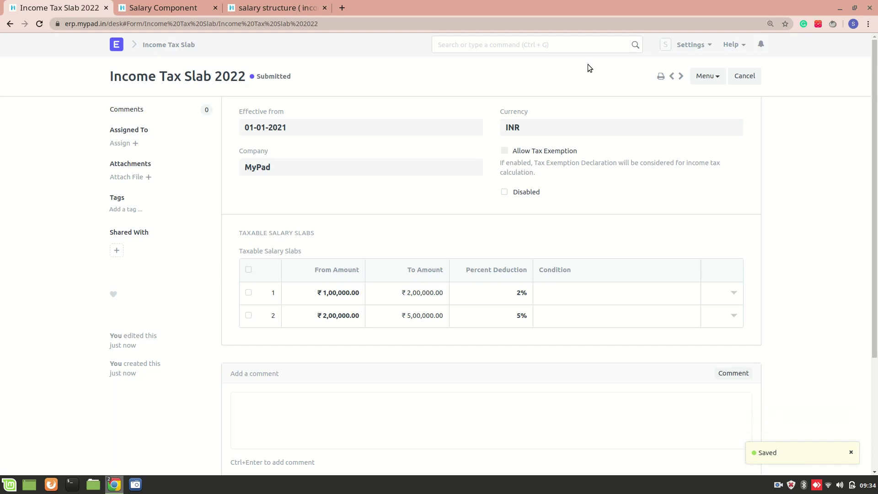
pyautogui.click(182, 6)
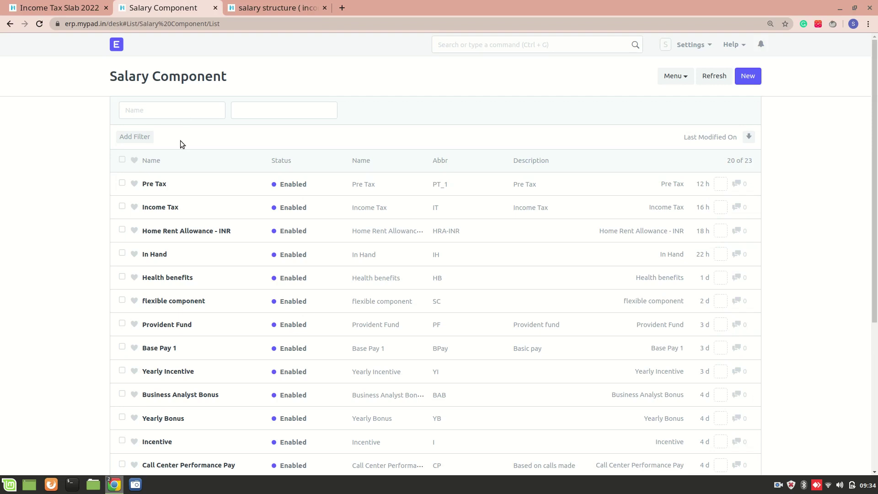
# Open the Pre Tax component and set its type to Deduction.
pyautogui.click(159, 184)
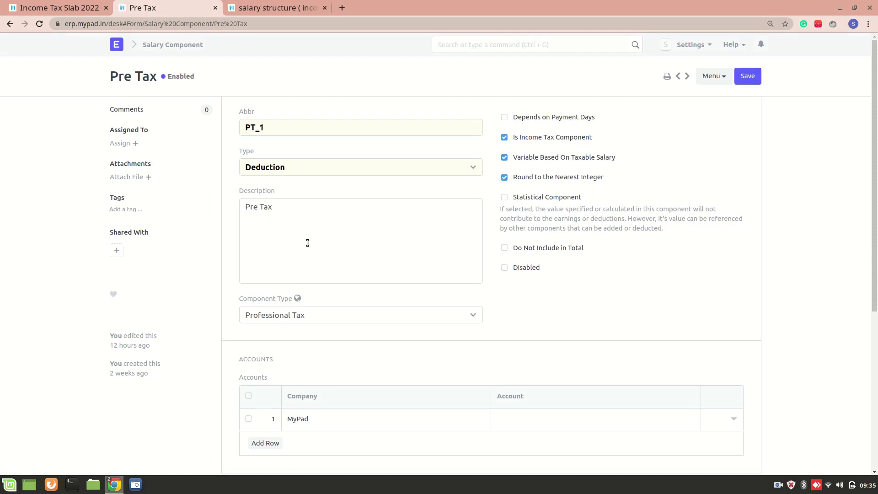
pyautogui.scroll(-2, 307, 243)
pyautogui.click(291, 117)
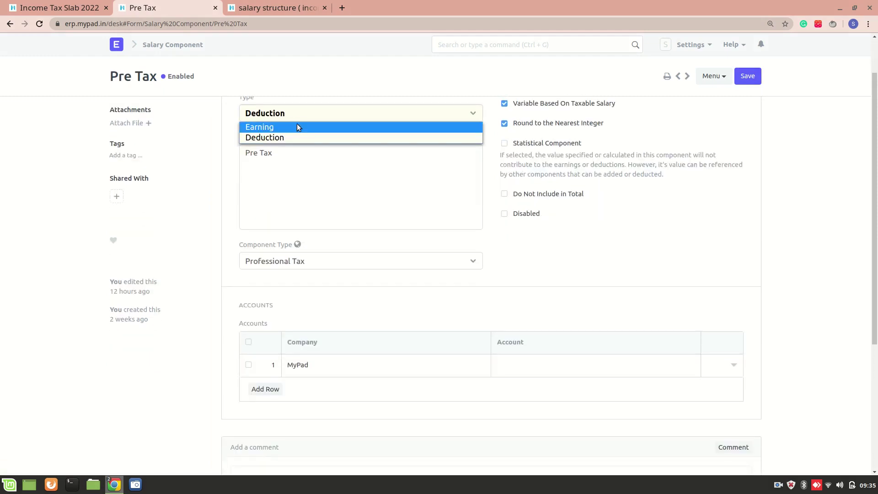
pyautogui.click(298, 126)
pyautogui.scroll(2, 298, 125)
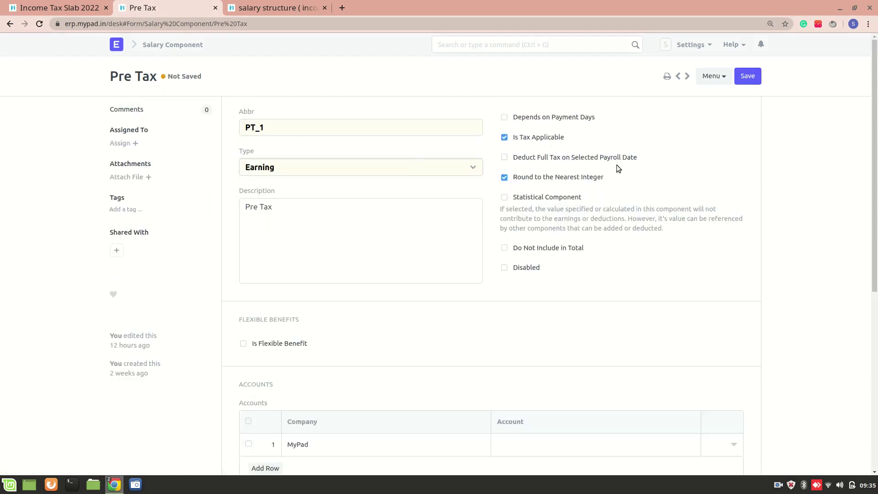
pyautogui.click(410, 167)
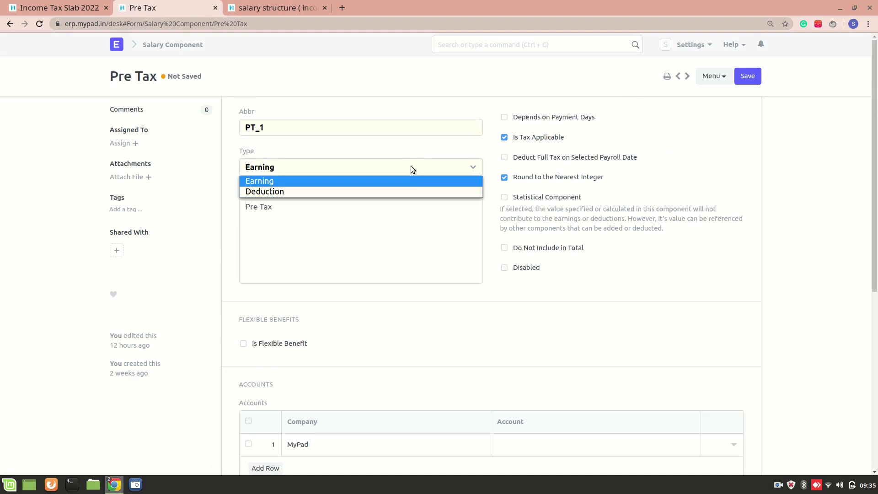
pyautogui.click(413, 189)
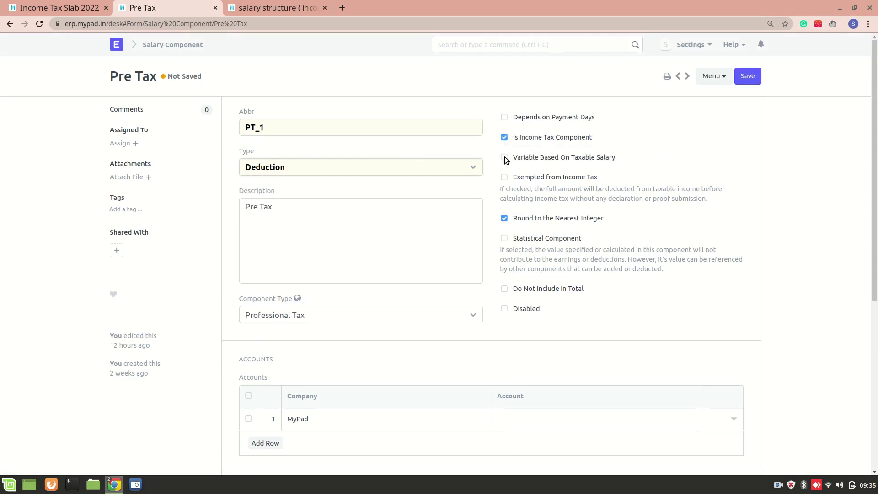
# Tick Variable Based On Taxable Salary, save Pre Tax, and return to the component list.
pyautogui.click(24, 5)
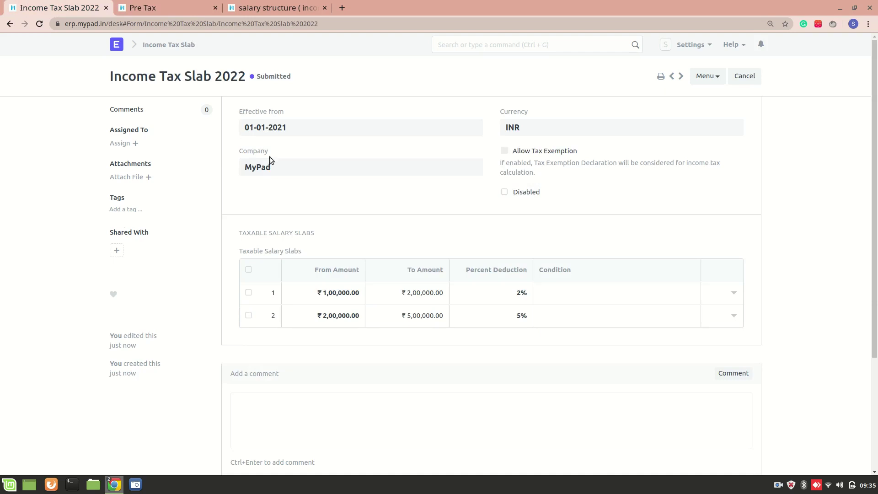
pyautogui.click(179, 7)
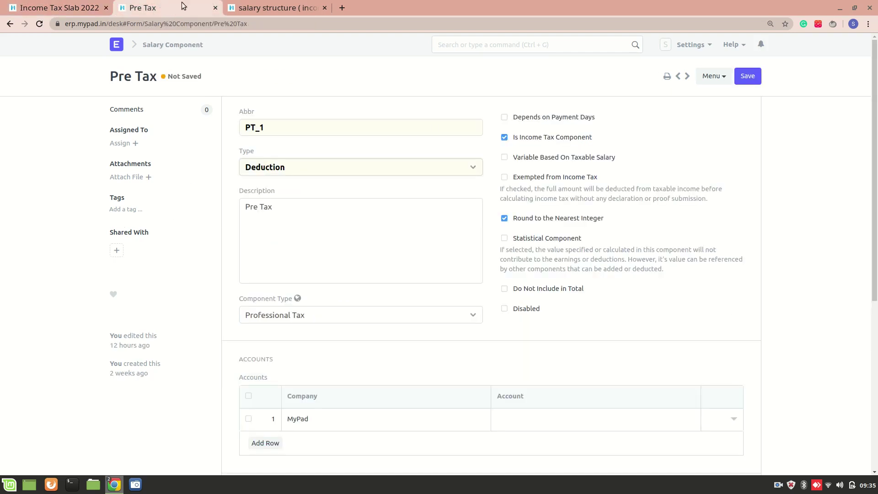
pyautogui.click(504, 158)
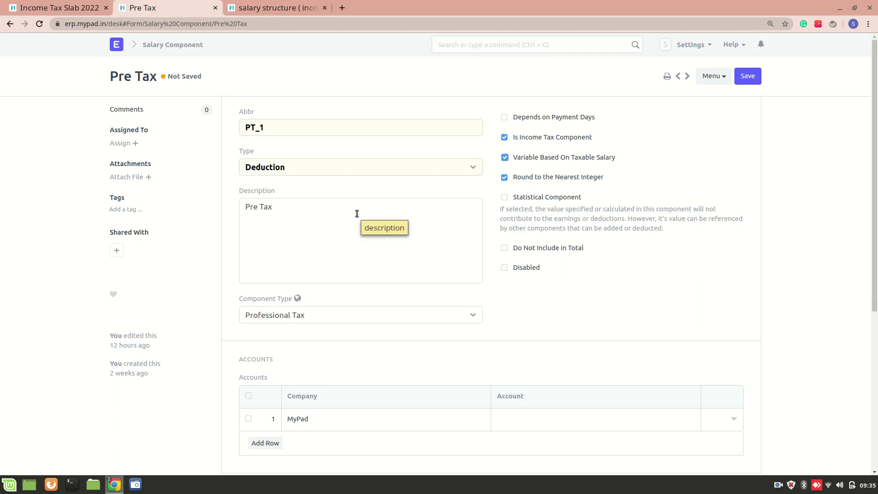
pyautogui.click(4, 5)
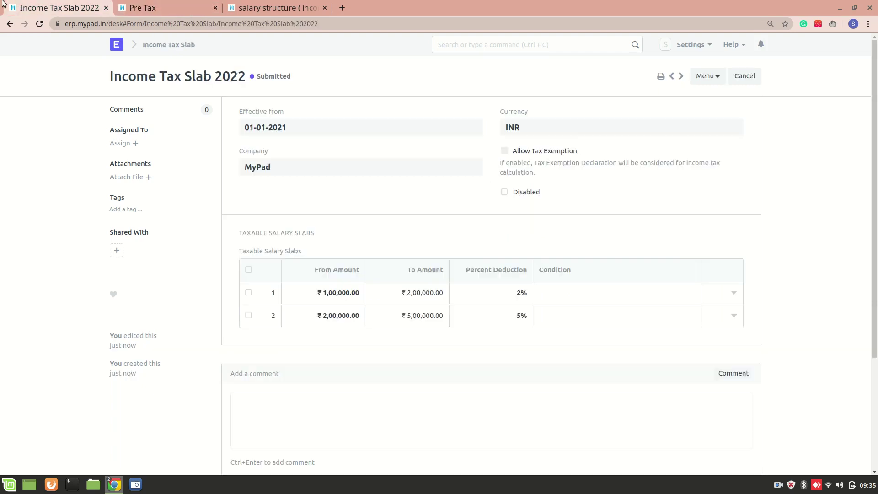
pyautogui.click(145, 6)
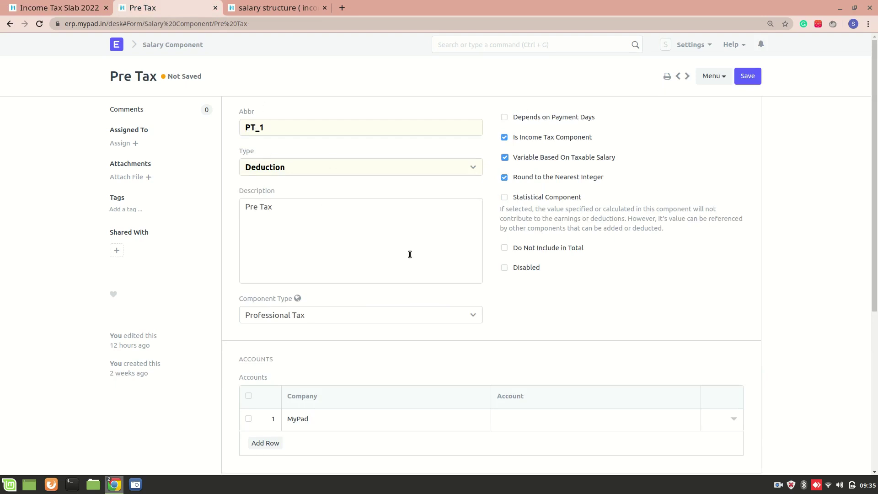
pyautogui.click(748, 76)
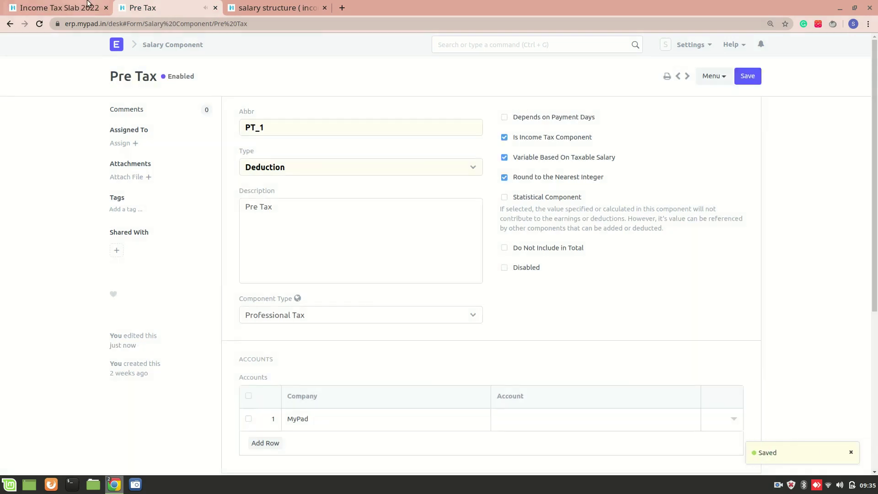
pyautogui.click(88, 4)
pyautogui.click(151, 5)
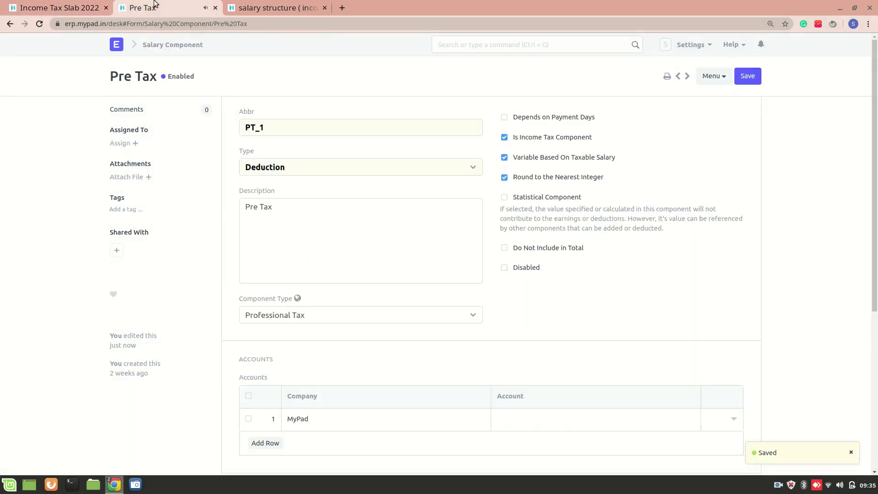
pyautogui.click(10, 23)
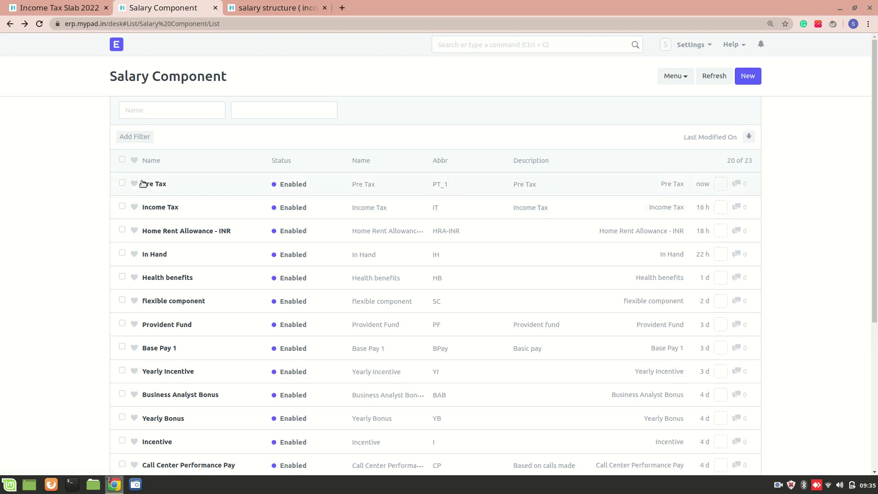
# Compare the 'income tax slab check' structure's Deductions table with the Pre Tax component form.
pyautogui.click(286, 4)
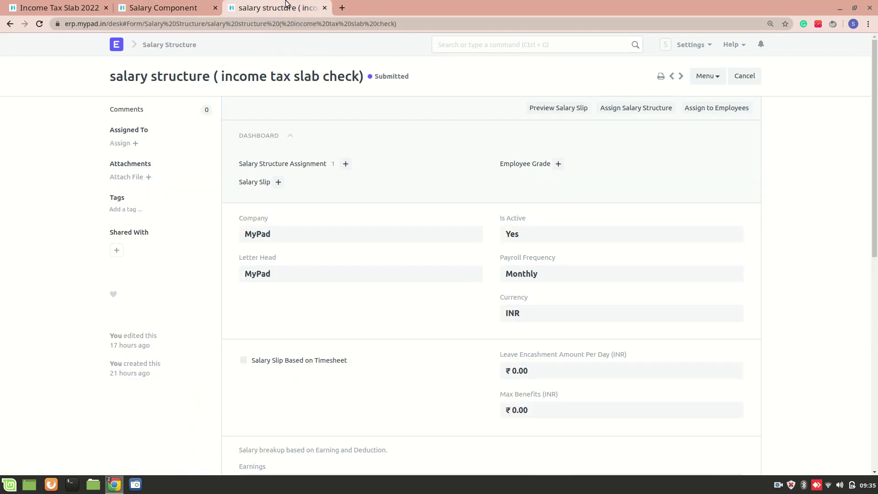
pyautogui.scroll(-5, 290, 176)
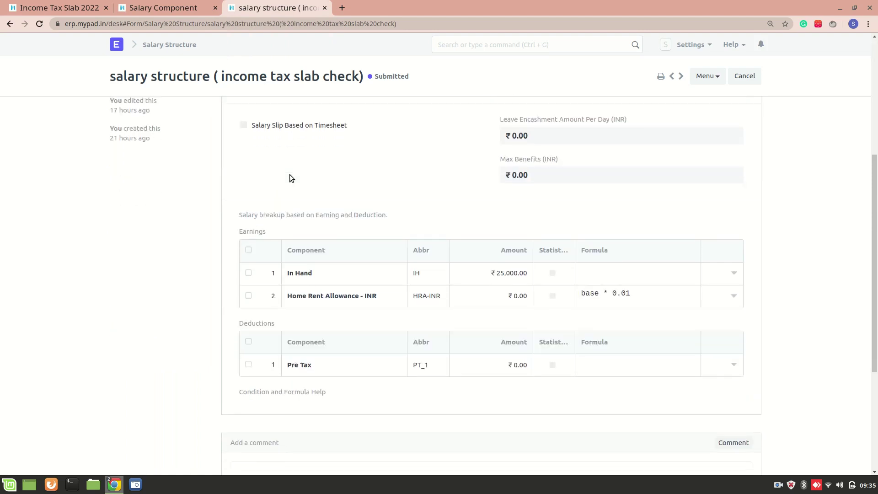
pyautogui.scroll(-1, 289, 175)
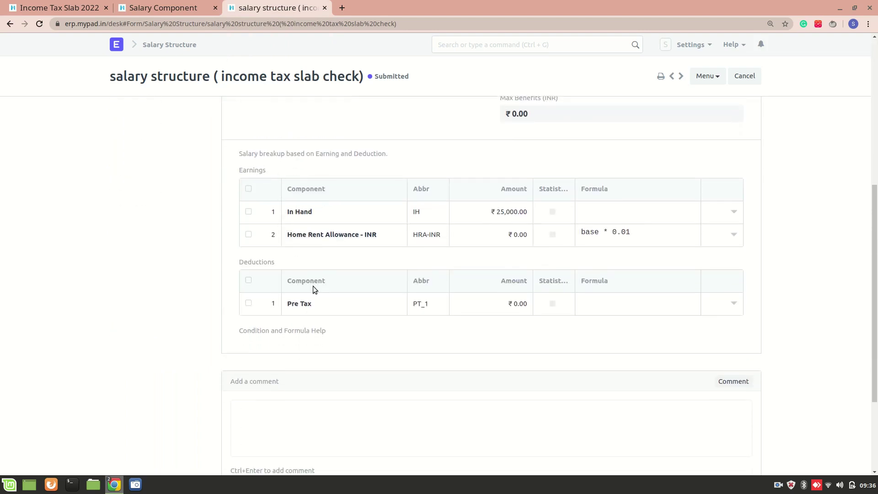
pyautogui.click(169, 6)
pyautogui.click(154, 183)
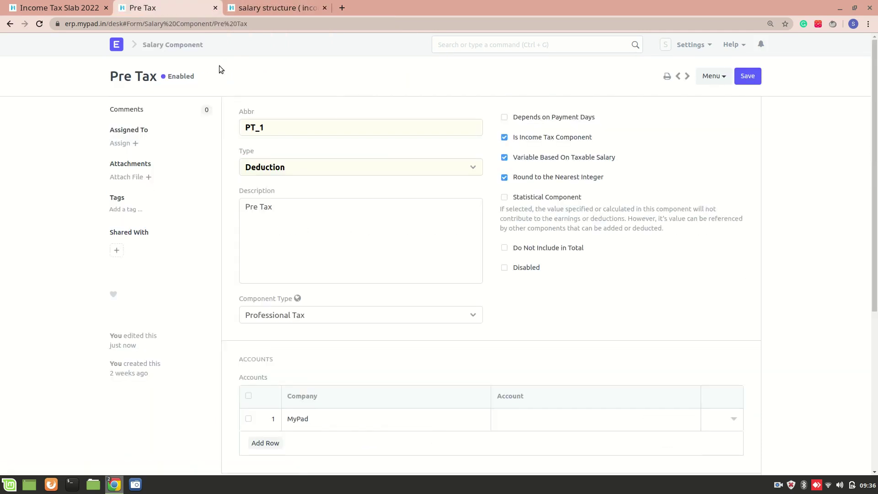
pyautogui.click(248, 10)
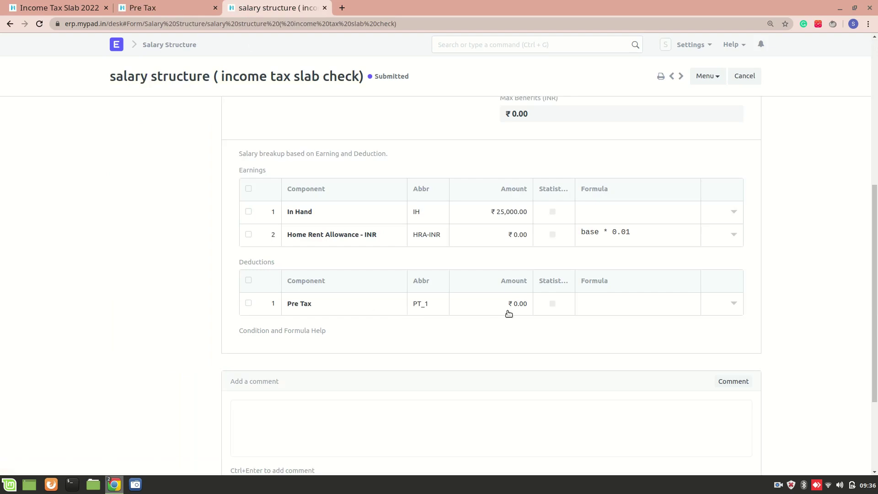
pyautogui.scroll(6, 535, 305)
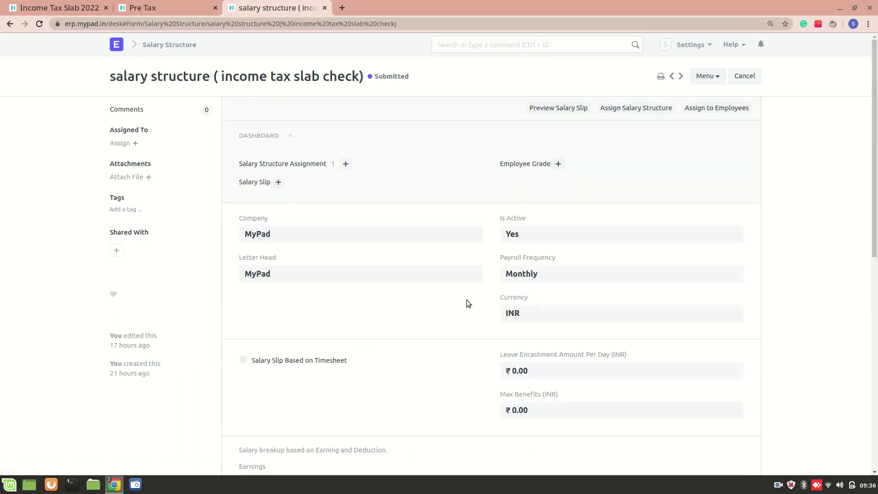
pyautogui.scroll(-5, 467, 300)
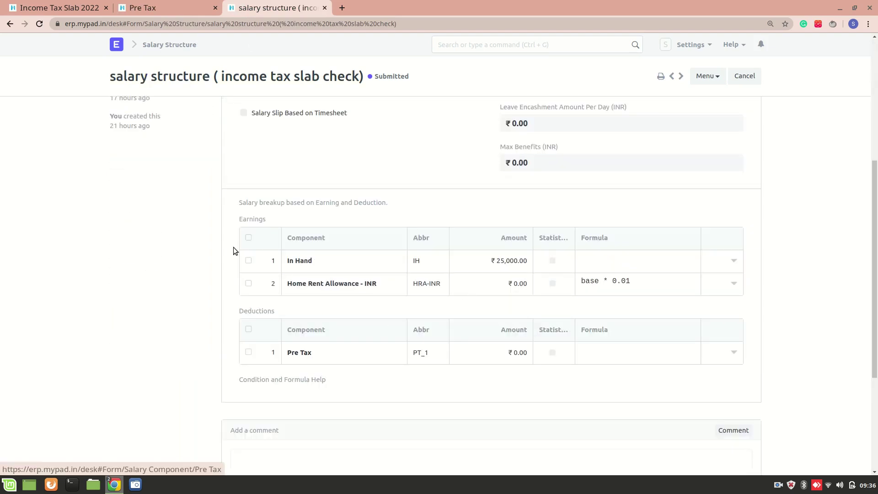
pyautogui.scroll(5, 238, 219)
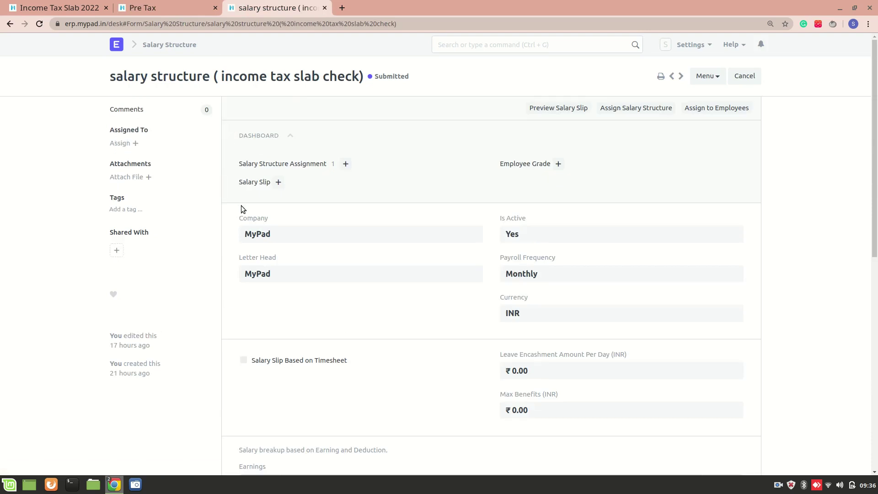
pyautogui.click(208, 5)
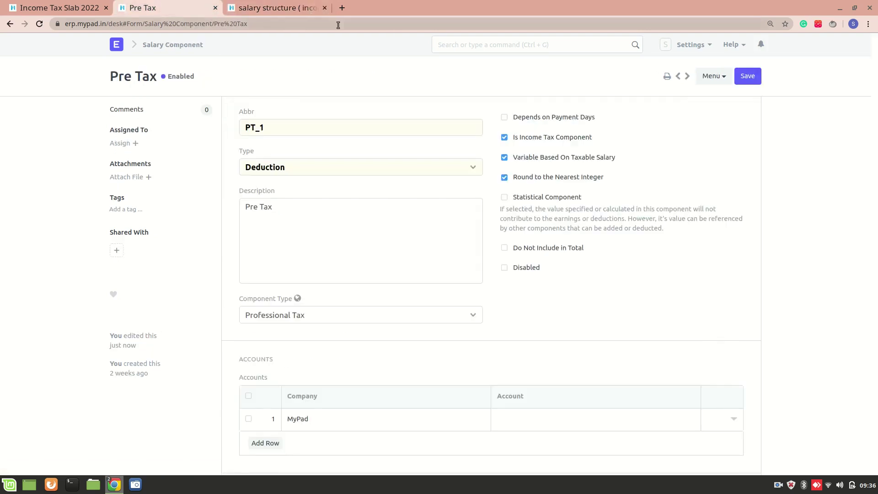
# Search for Salary Structure Assignment and start a new assignment for the employee.
pyautogui.click(465, 43)
pyautogui.write('sal')
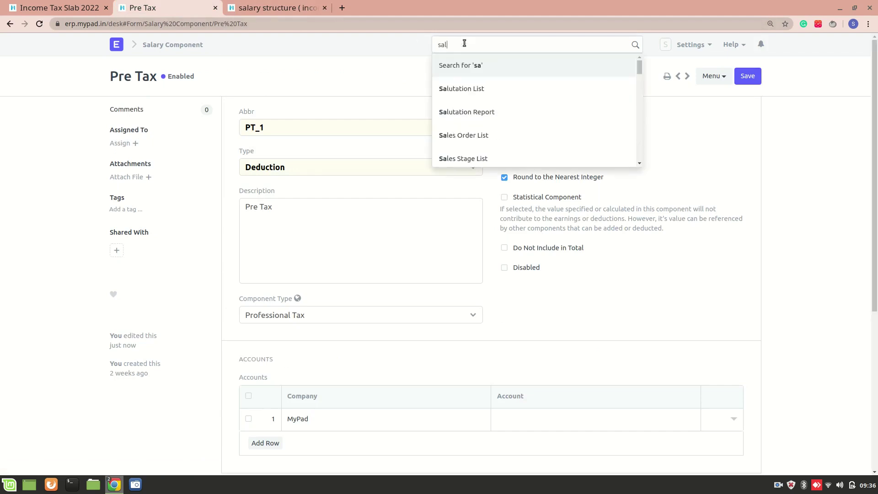
pyautogui.write('ary strcutu')
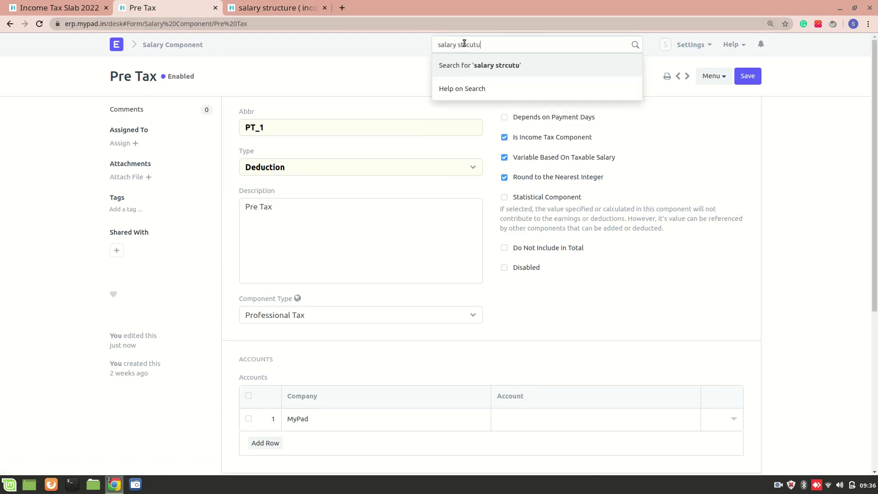
pyautogui.press('BackSpace')
pyautogui.press('BackSpace')
pyautogui.press('BackSpace')
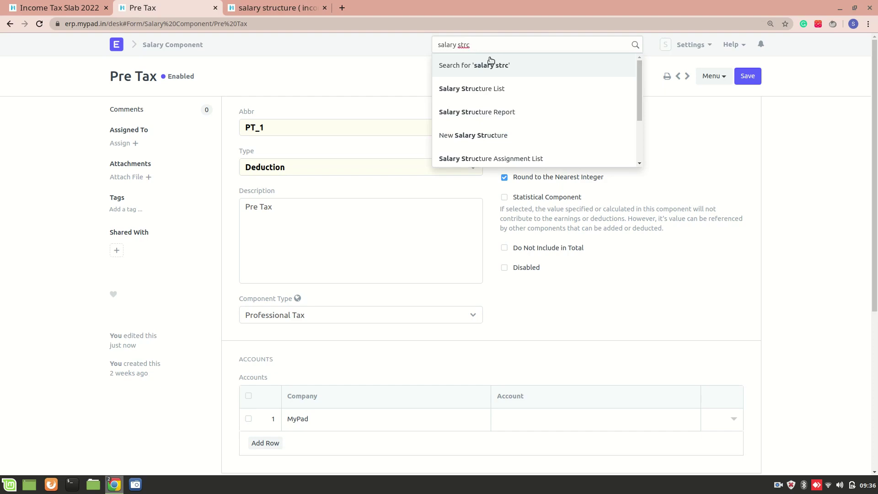
pyautogui.click(507, 157)
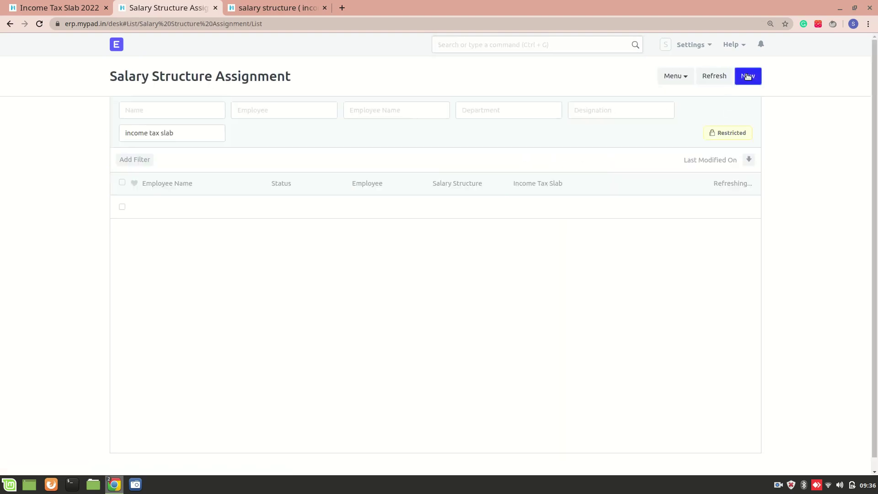
pyautogui.click(751, 75)
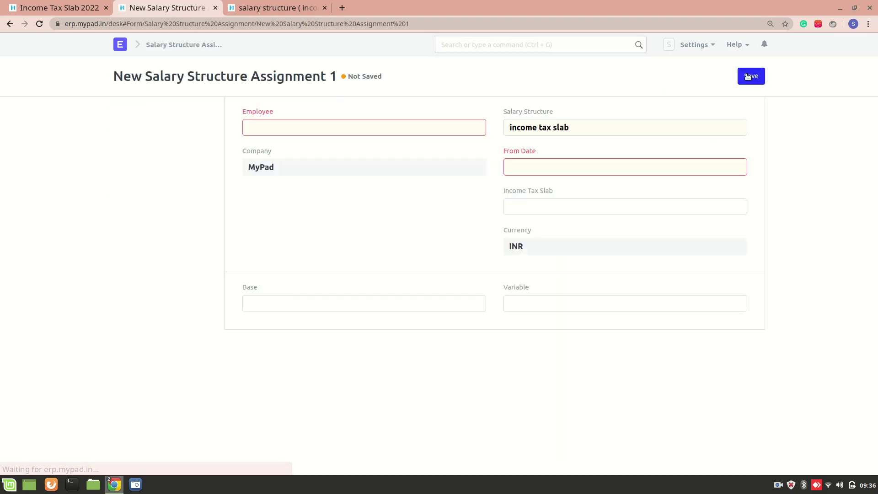
pyautogui.click(321, 123)
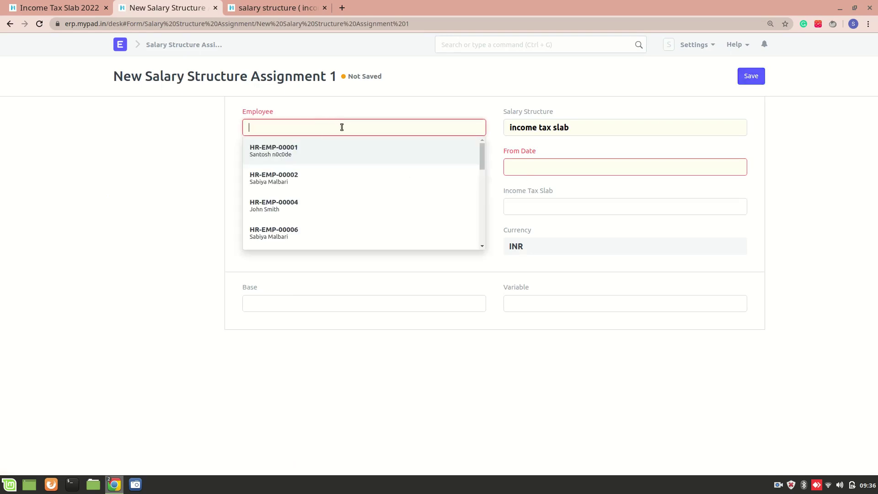
pyautogui.click(339, 199)
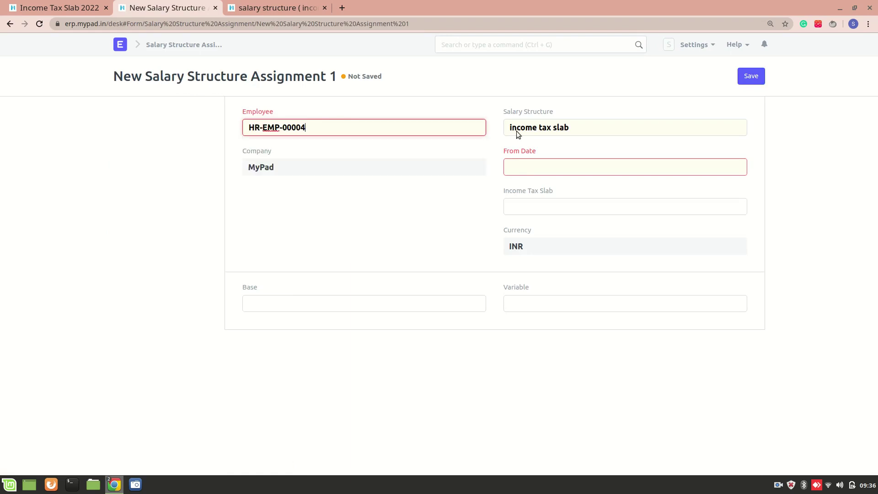
pyautogui.click(562, 130)
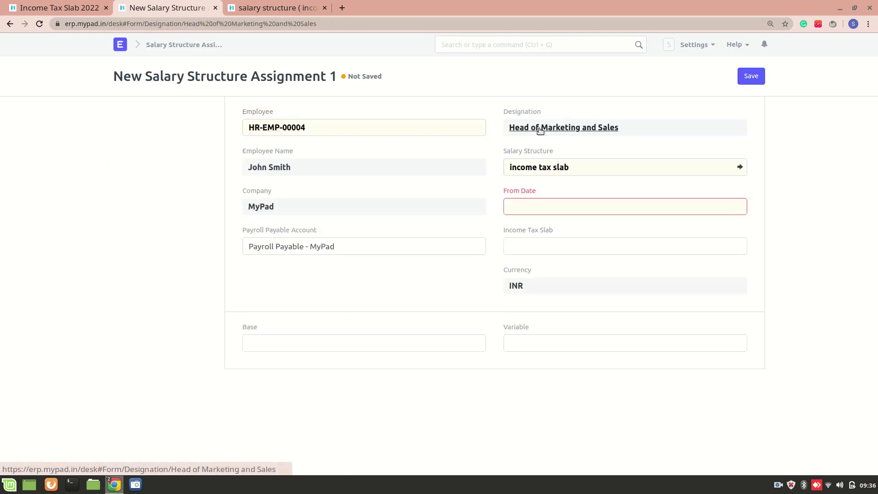
pyautogui.click(557, 202)
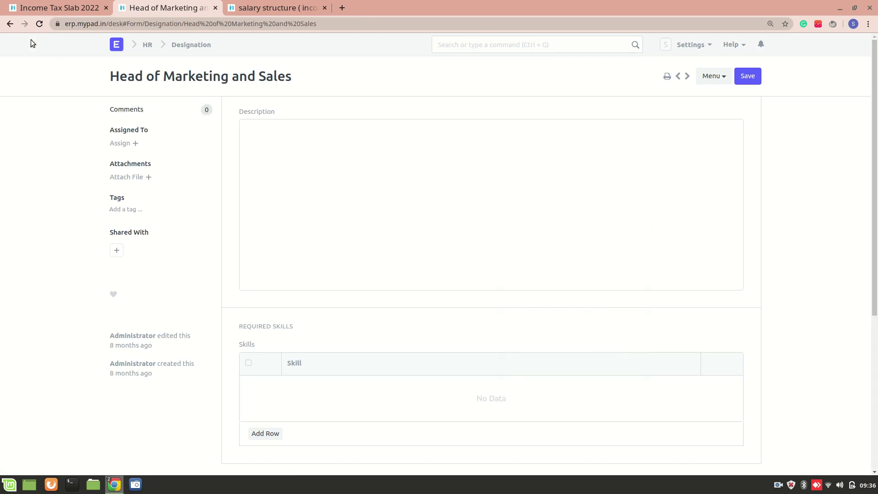
# Set Income Tax Slab 2022 and From Date 01-01-2021, then save the assignment.
pyautogui.click(10, 24)
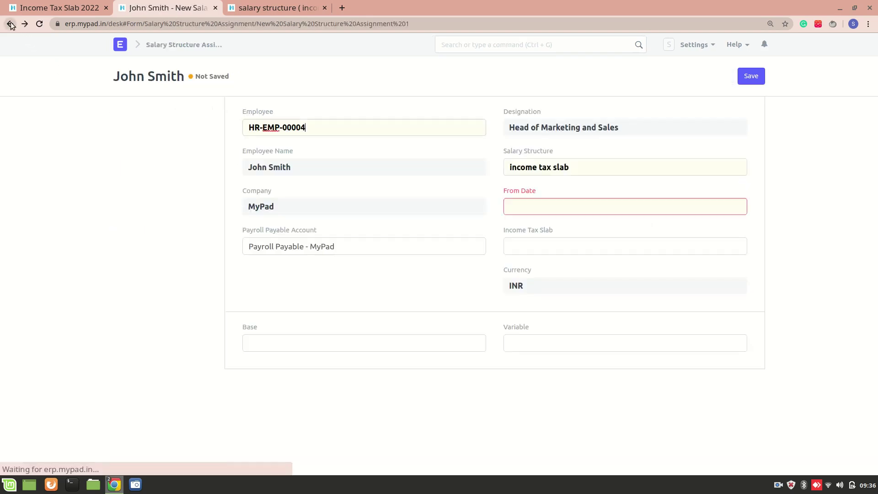
pyautogui.click(560, 248)
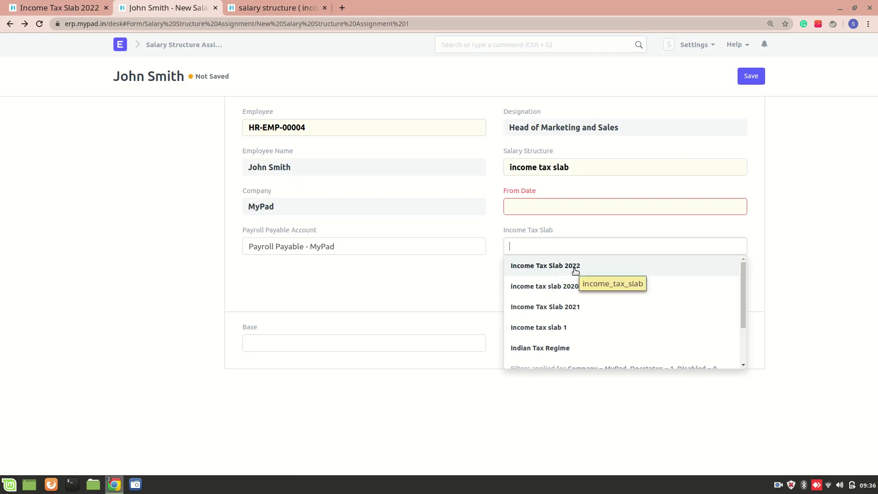
pyautogui.click(594, 267)
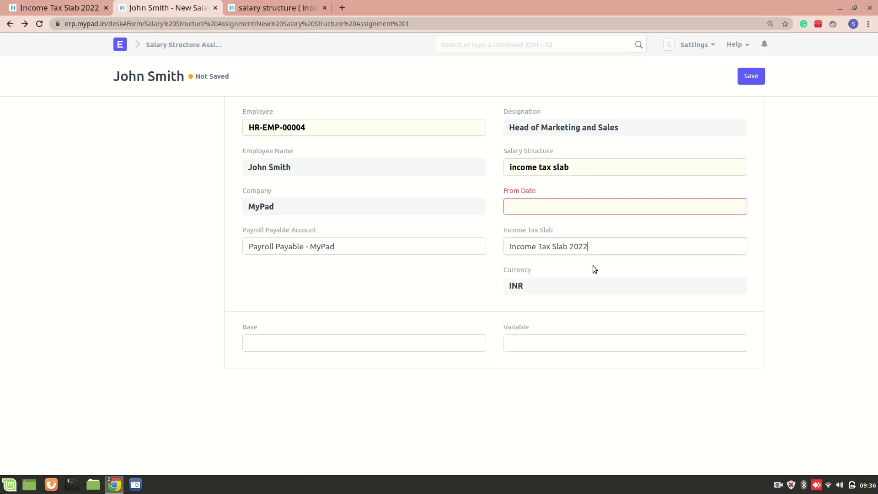
pyautogui.click(532, 210)
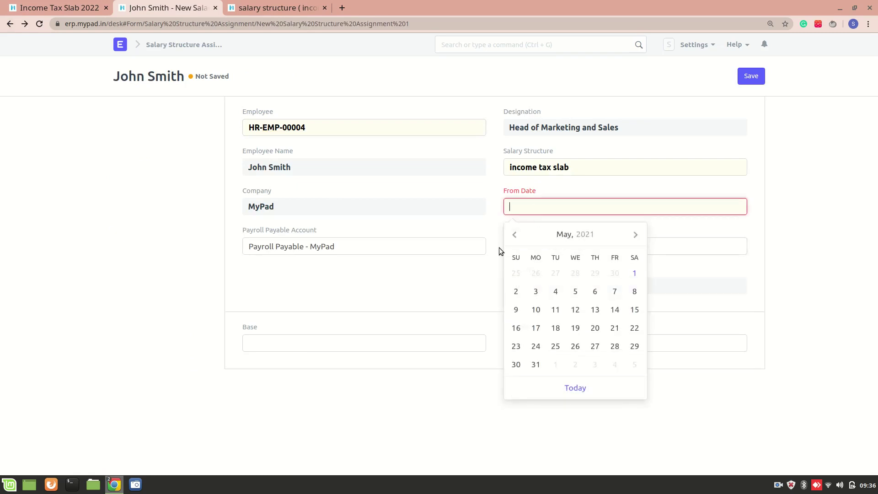
pyautogui.click(514, 235)
pyautogui.click(514, 235)
pyautogui.click(515, 235)
pyautogui.click(514, 234)
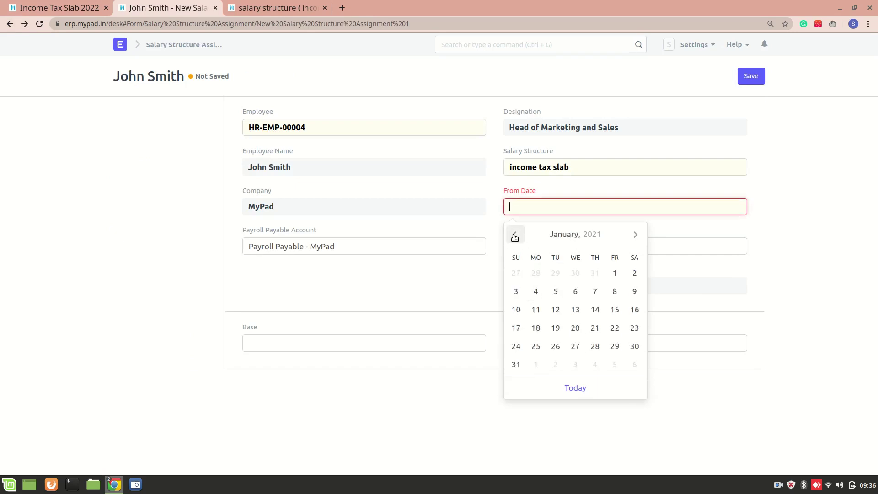
pyautogui.click(614, 274)
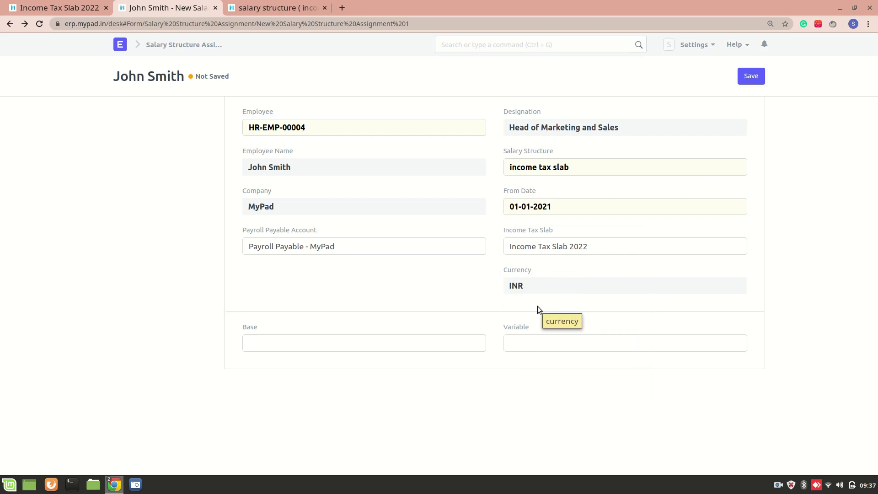
pyautogui.click(760, 80)
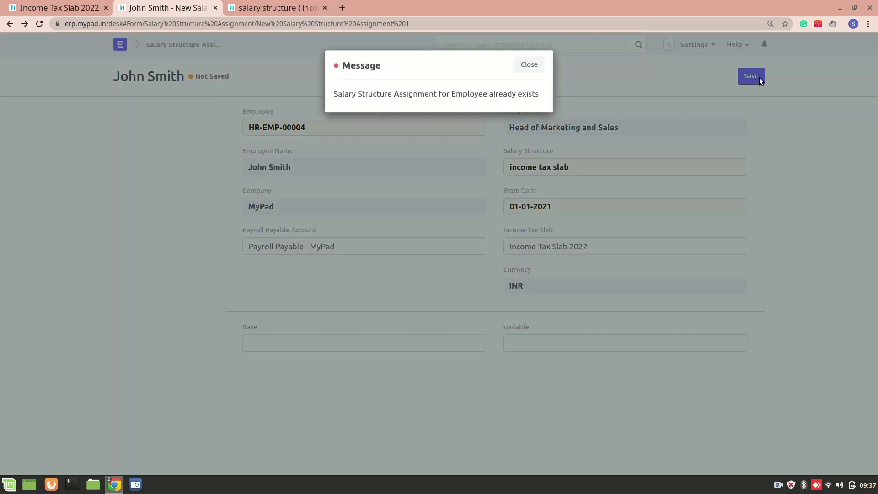
# Close the already-exists message and create a salary slip from the 'income tax slab check' structure.
pyautogui.click(524, 65)
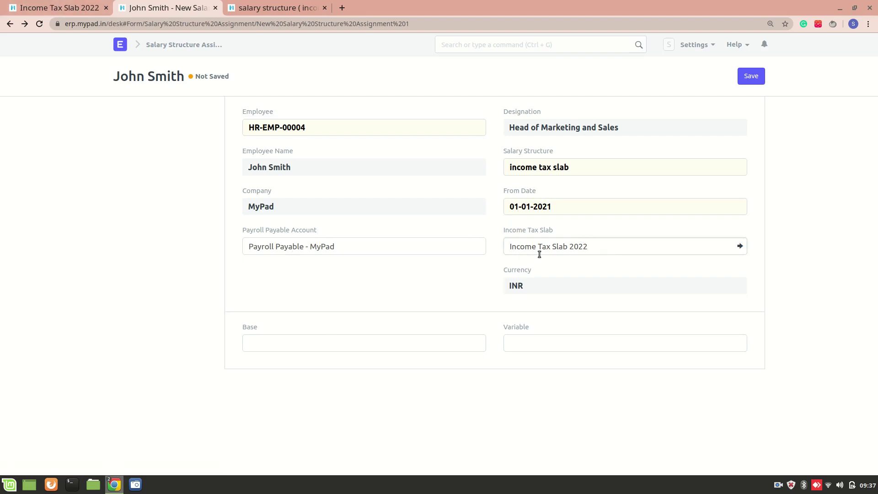
pyautogui.click(542, 170)
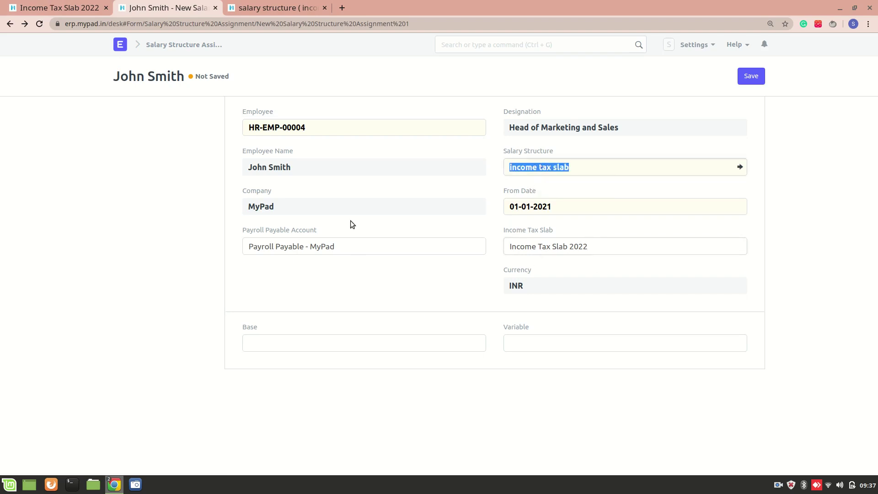
pyautogui.click(435, 108)
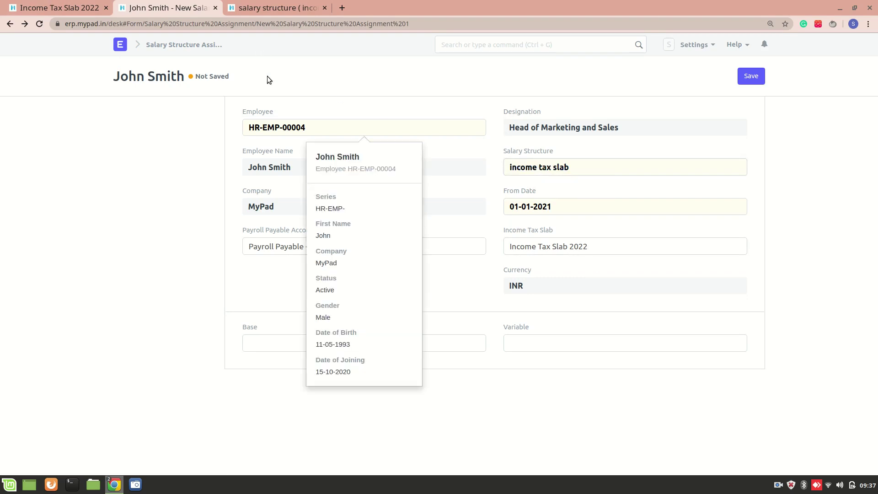
pyautogui.click(275, 8)
pyautogui.scroll(-3, 319, 194)
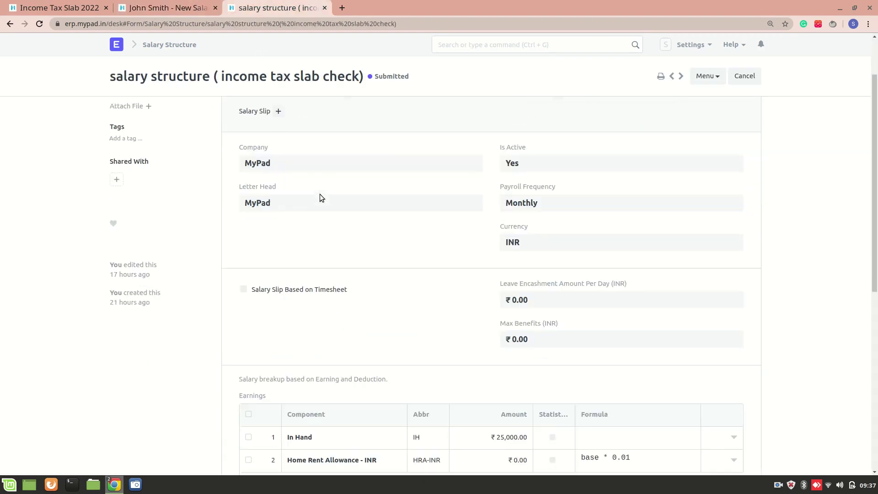
pyautogui.click(279, 112)
# Select the first employee and review In Hand, Home Rent Allowance and the ₹125.00 Pre Tax deduction.
pyautogui.click(269, 169)
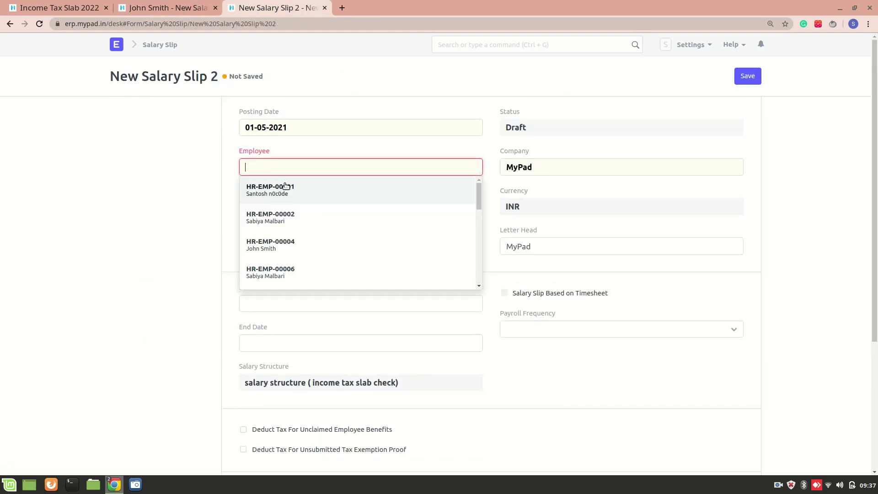
pyautogui.click(286, 186)
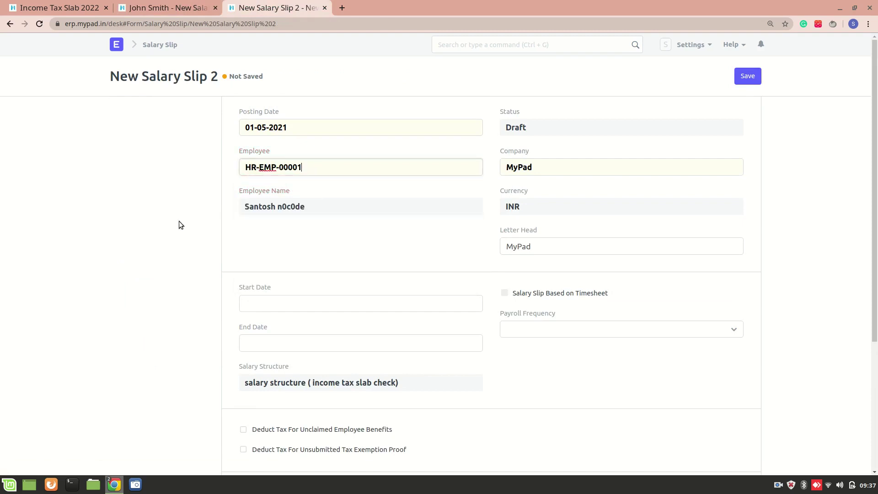
pyautogui.scroll(-10, 175, 243)
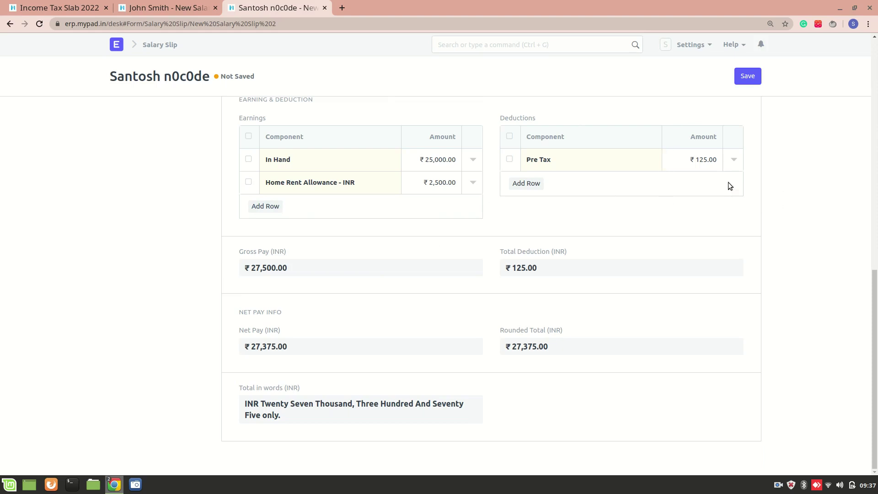
pyautogui.scroll(10, 729, 182)
# Change the slip's start date to 01-04-2021 and confirm Pre Tax becomes ₹264.00.
pyautogui.click(398, 276)
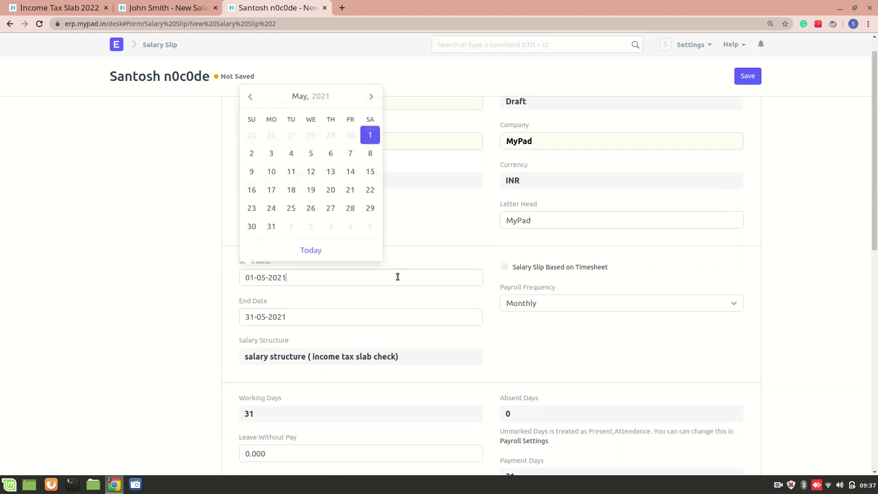
pyautogui.click(259, 92)
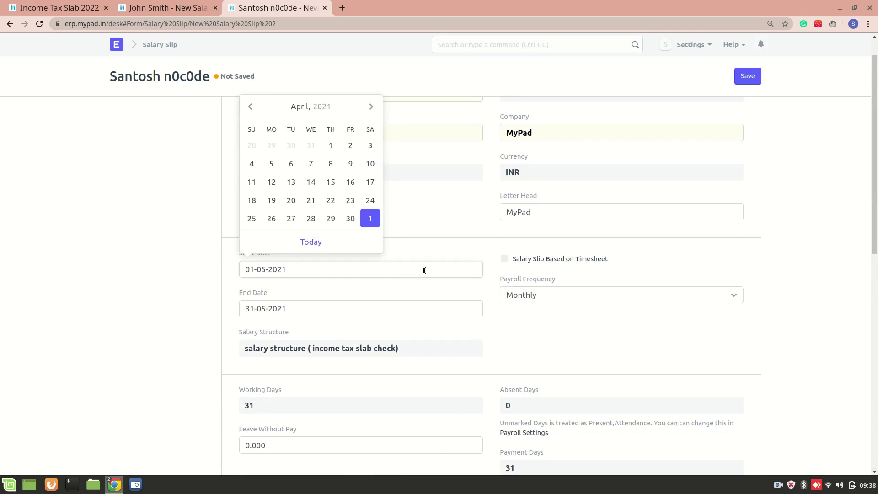
pyautogui.scroll(-7, 423, 270)
pyautogui.scroll(4, 506, 234)
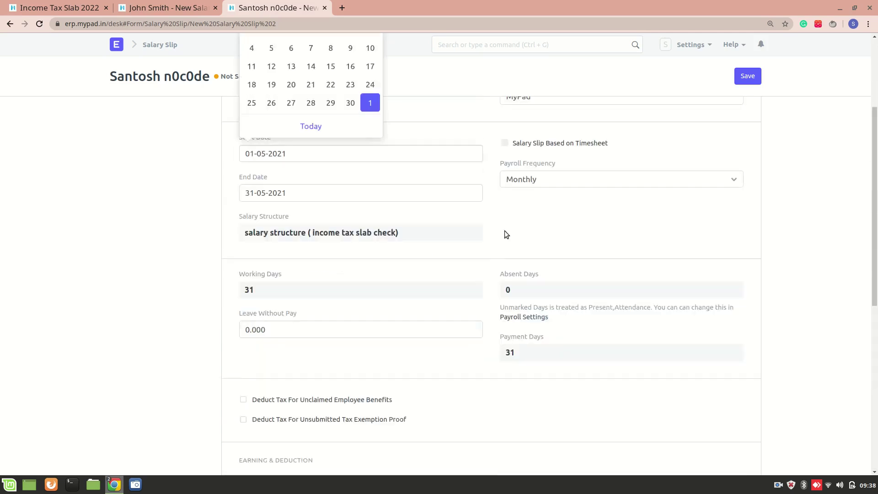
pyautogui.scroll(3, 504, 233)
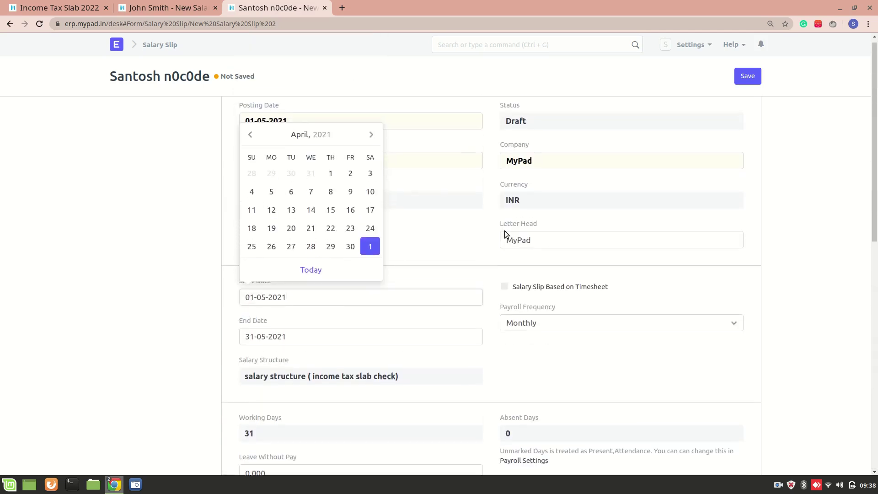
pyautogui.click(331, 176)
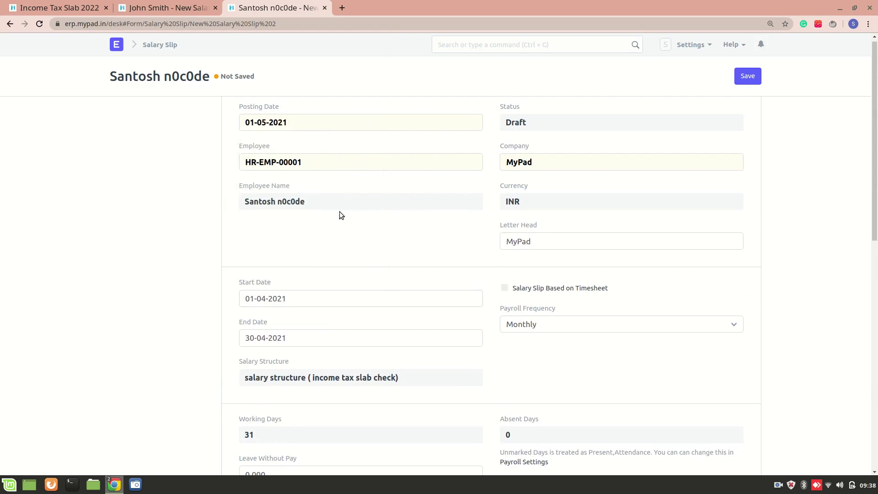
pyautogui.scroll(-7, 339, 215)
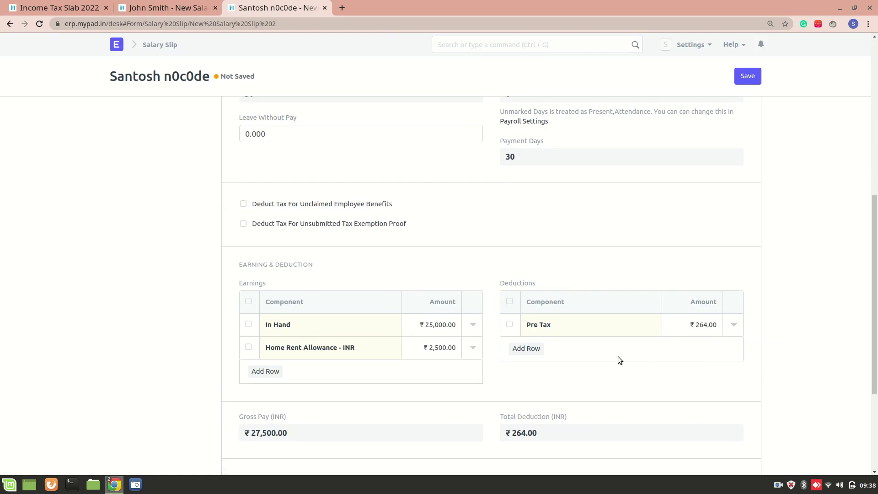
# Delete the Home Rent Allowance - INR earning row, leaving gross pay ₹25,000.00 and net pay ₹24,736.00.
pyautogui.scroll(-3, 618, 356)
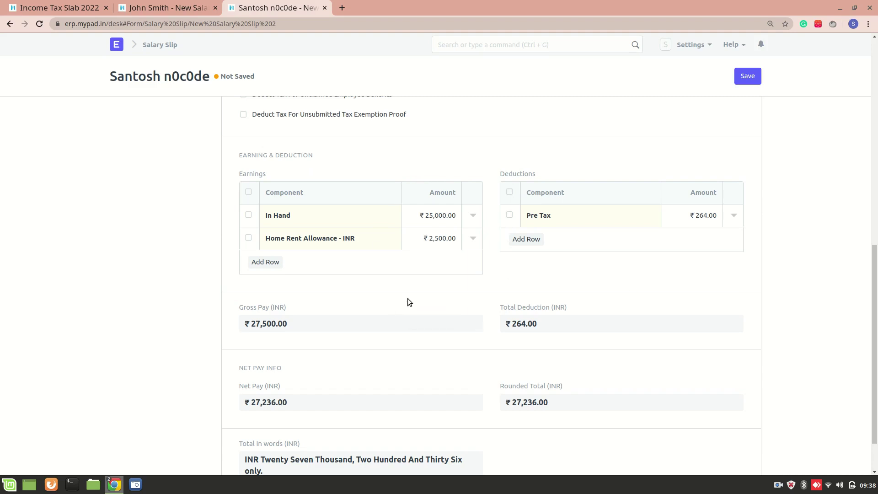
pyautogui.click(248, 238)
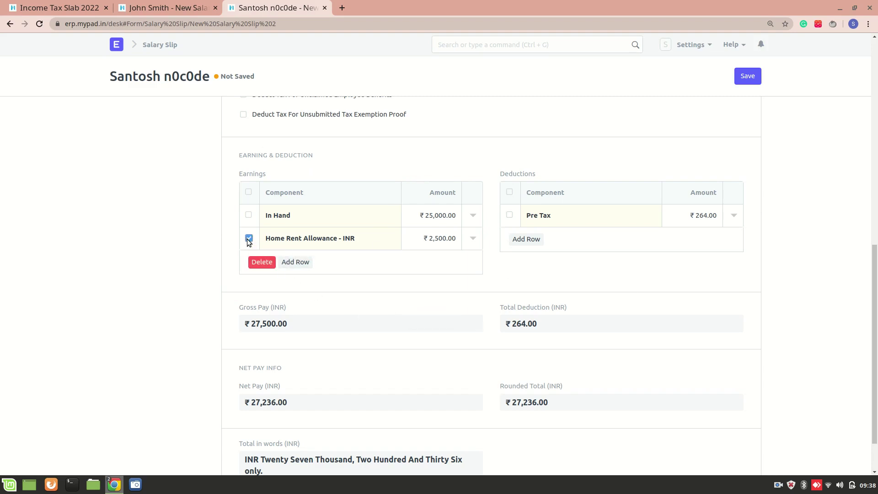
pyautogui.click(263, 261)
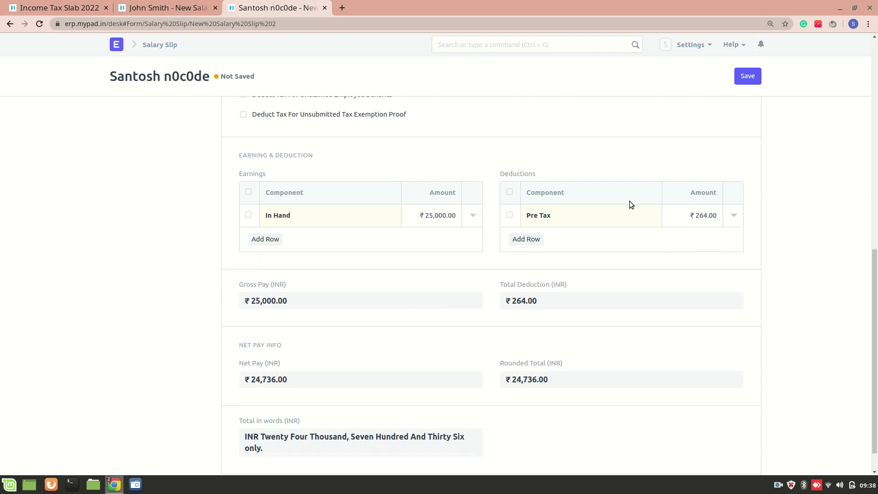
pyautogui.scroll(4, 269, 206)
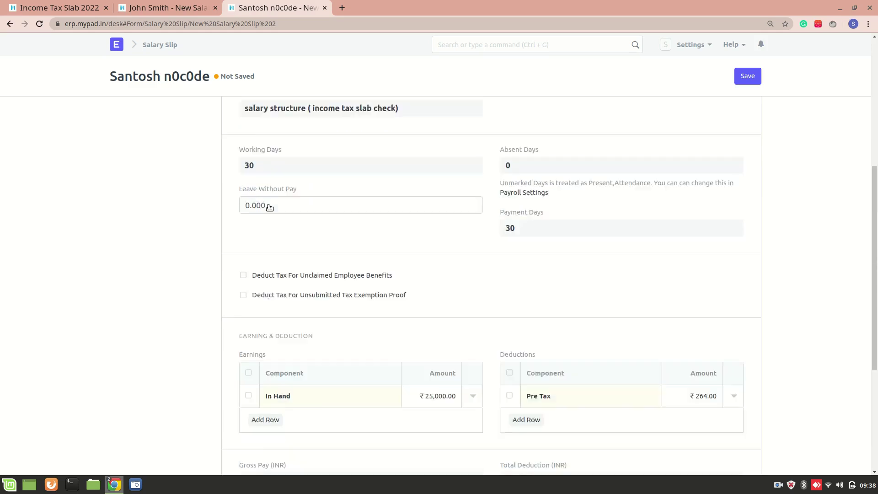
pyautogui.scroll(4, 269, 207)
pyautogui.scroll(-2, 229, 157)
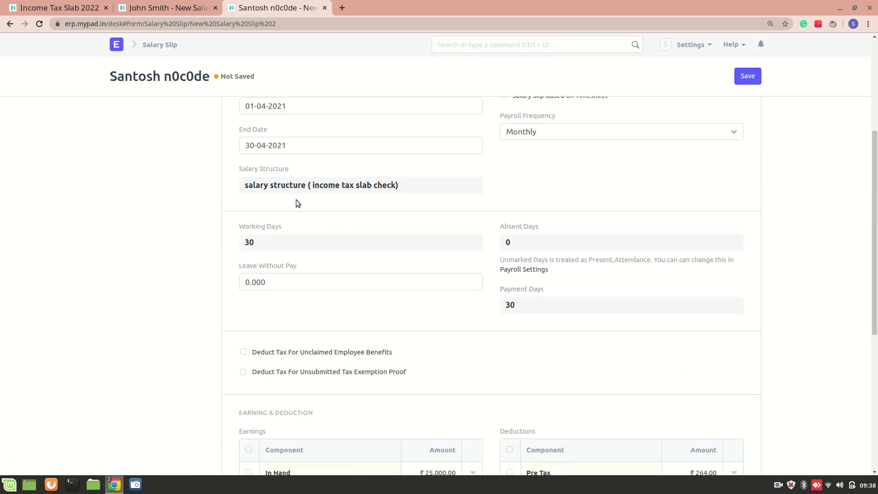
pyautogui.scroll(-5, 296, 200)
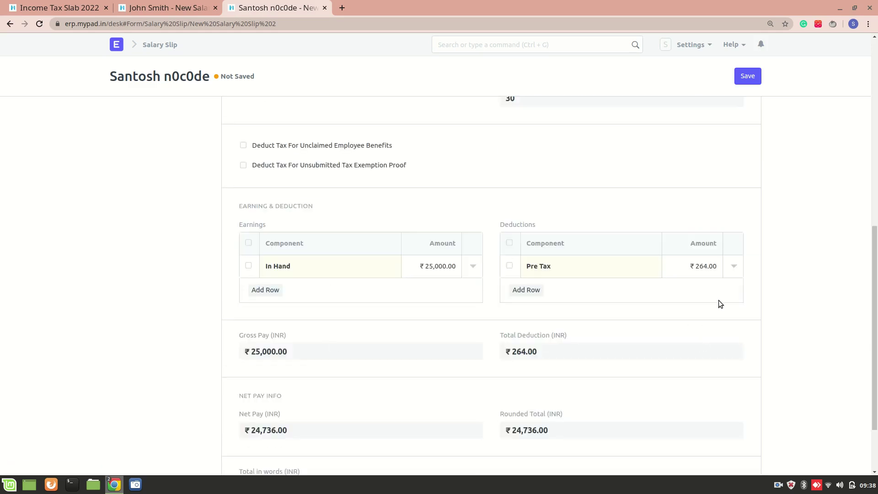